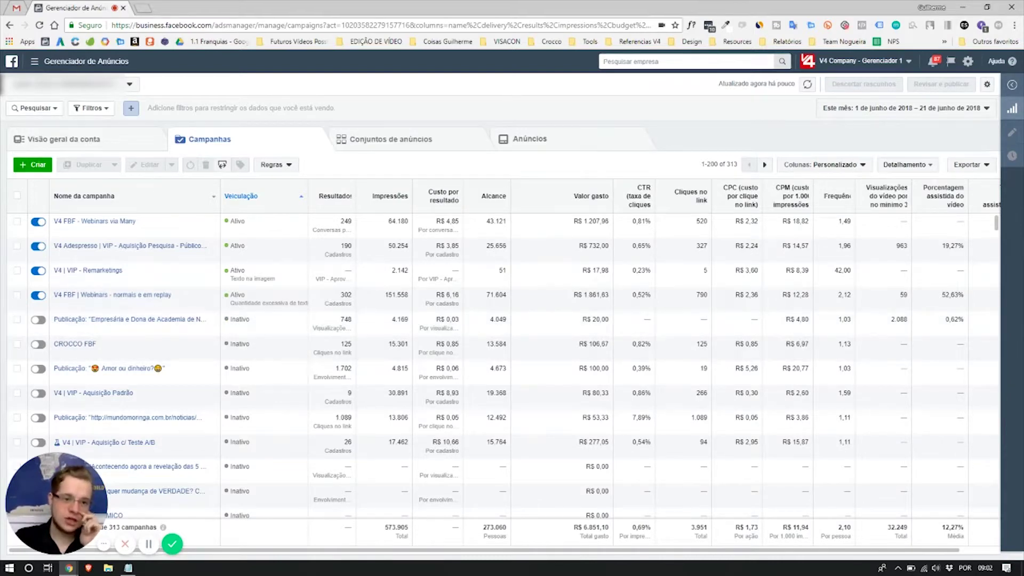
Start creating a new campaign and enable its A/B test option.
{"action": "left_click", "coordinate": [37, 163]}
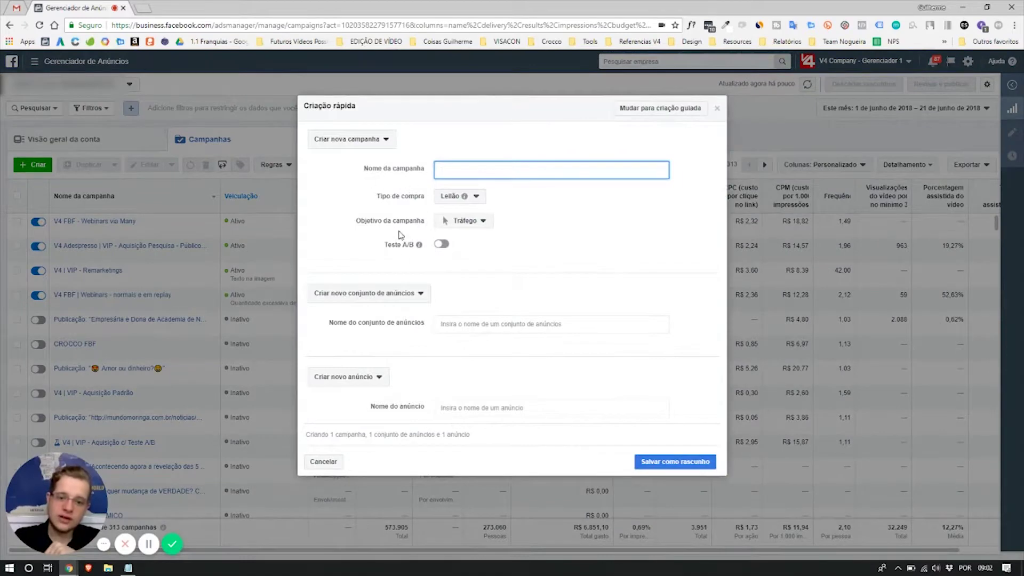
{"action": "left_click", "coordinate": [391, 247]}
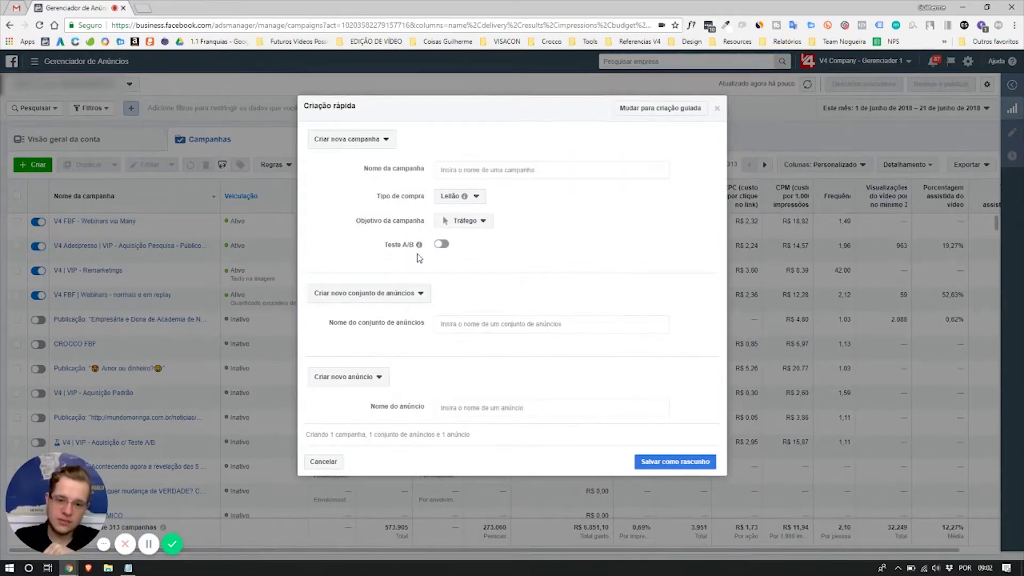
{"action": "mouse_move", "coordinate": [419, 244]}
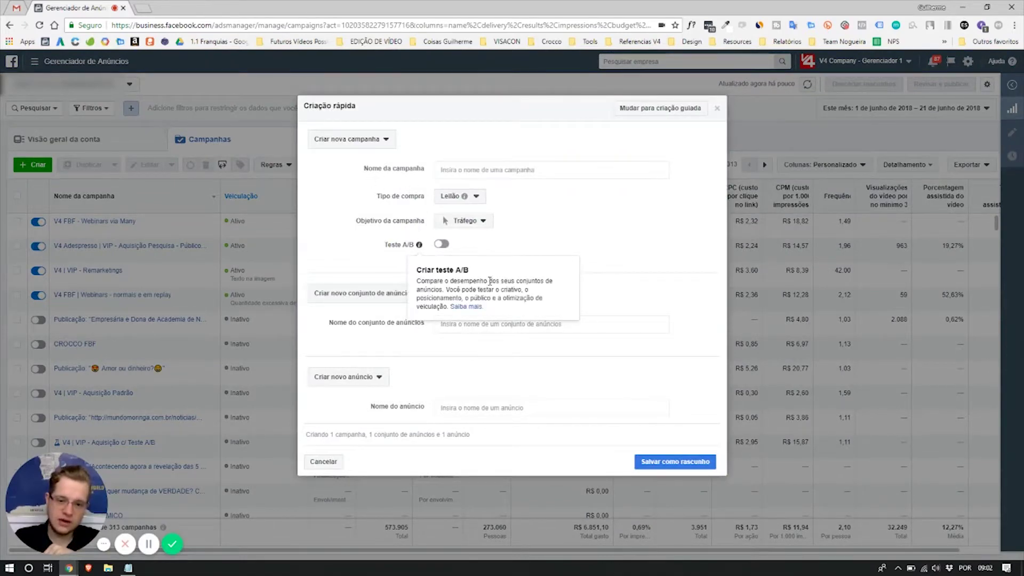
{"action": "left_click", "coordinate": [441, 243]}
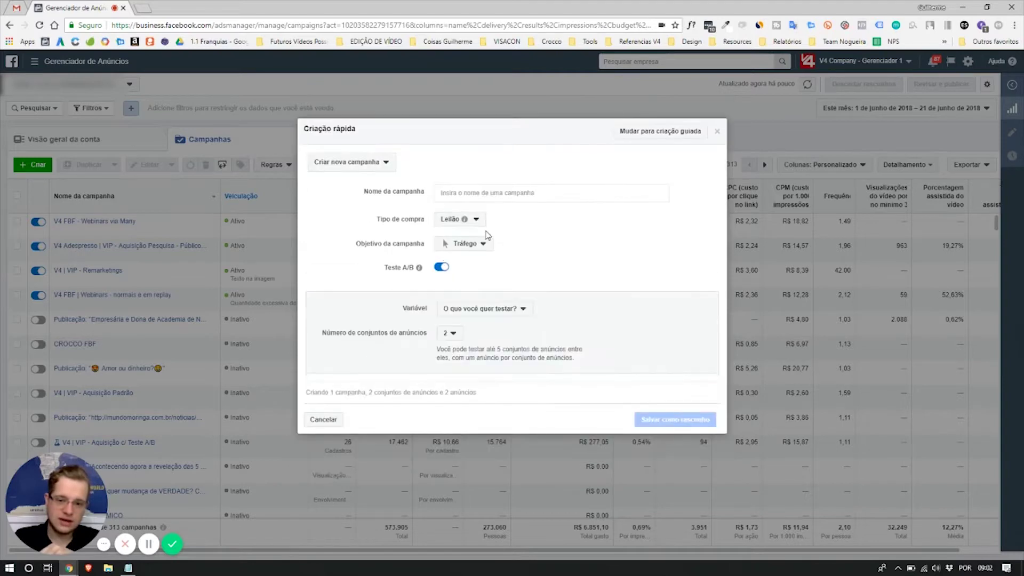
Choose Otimização da veiculação as the variable for the A/B test.
{"action": "left_click_drag", "start_coordinate": [403, 314], "coordinate": [425, 315]}
{"action": "left_click", "coordinate": [425, 315]}
{"action": "left_click", "coordinate": [476, 309]}
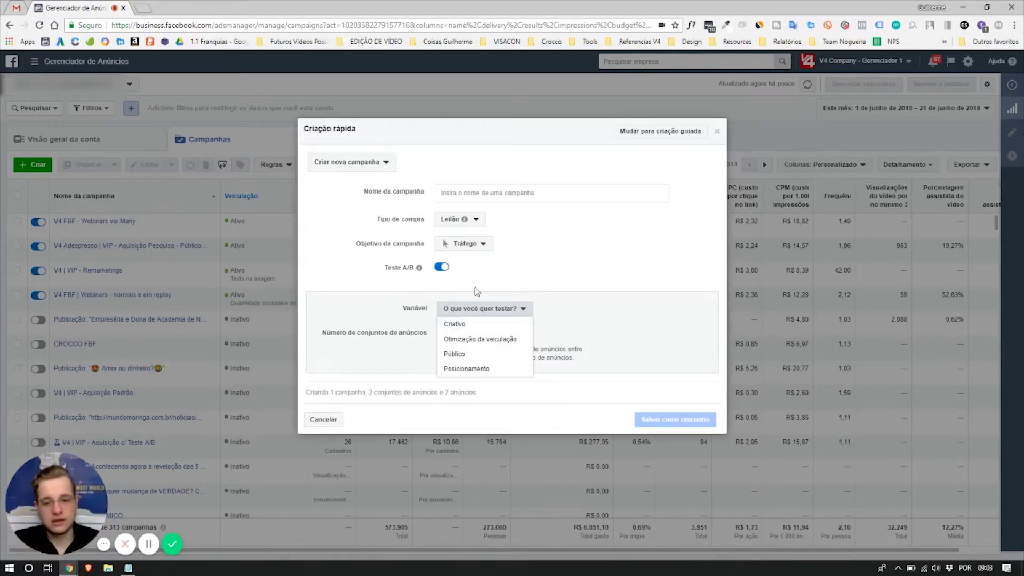
{"action": "left_click", "coordinate": [557, 289]}
{"action": "left_click", "coordinate": [515, 309]}
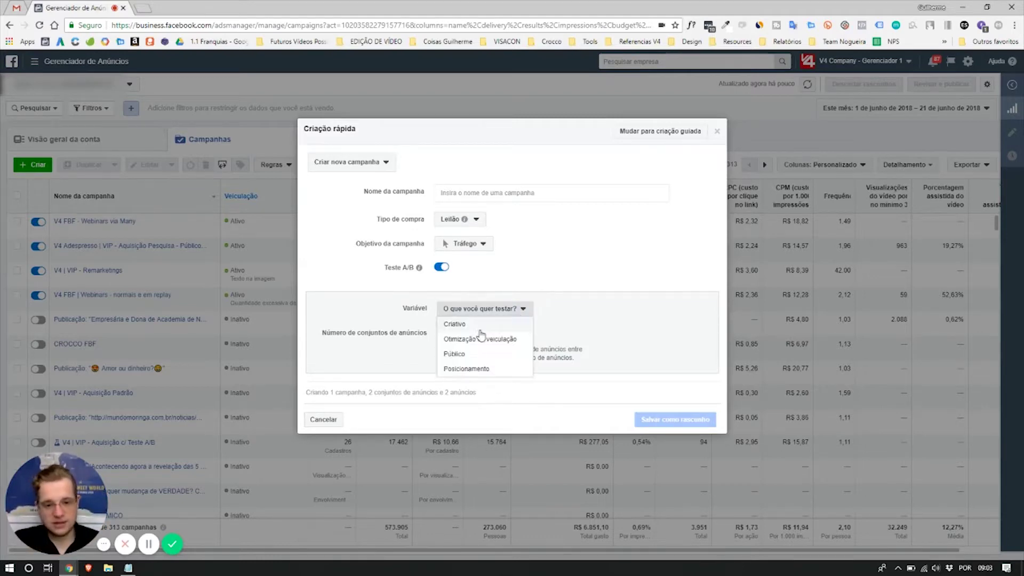
{"action": "left_click", "coordinate": [474, 338]}
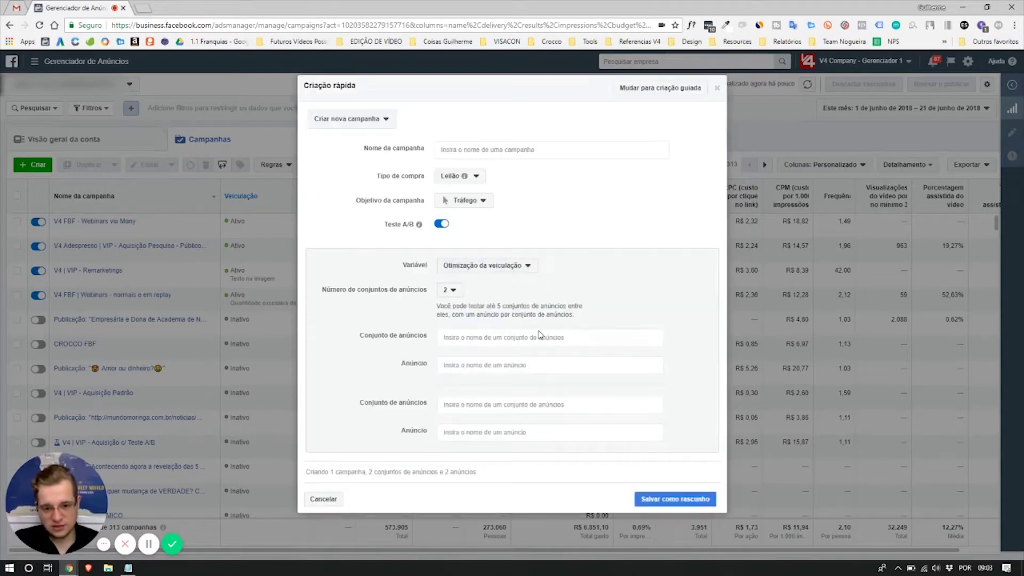
Set the number of ad sets in the A/B test to 4.
{"action": "left_click", "coordinate": [449, 290]}
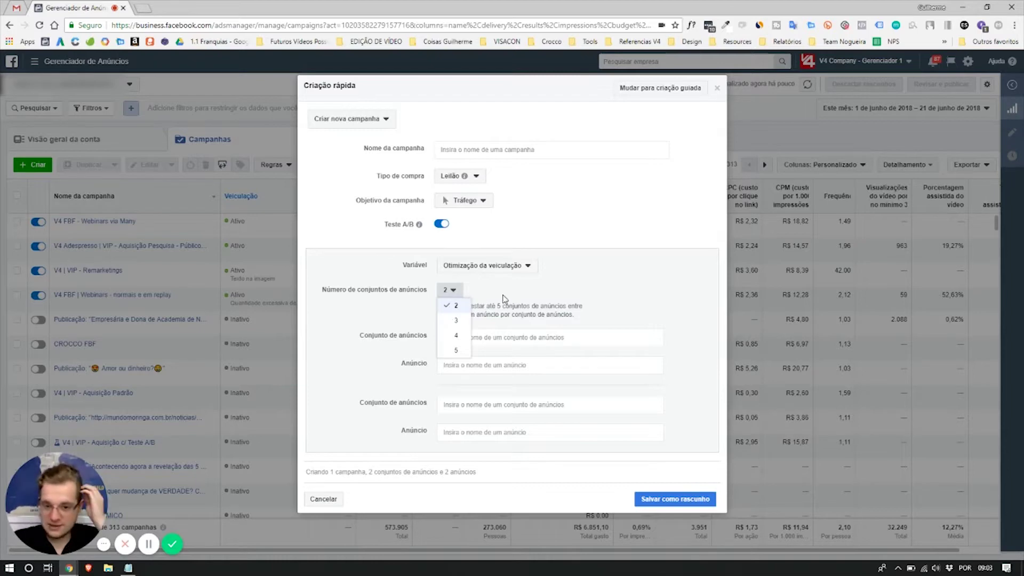
{"action": "left_click", "coordinate": [456, 335]}
{"action": "scroll", "coordinate": [479, 310], "scroll_direction": "down", "scroll_amount": 2}
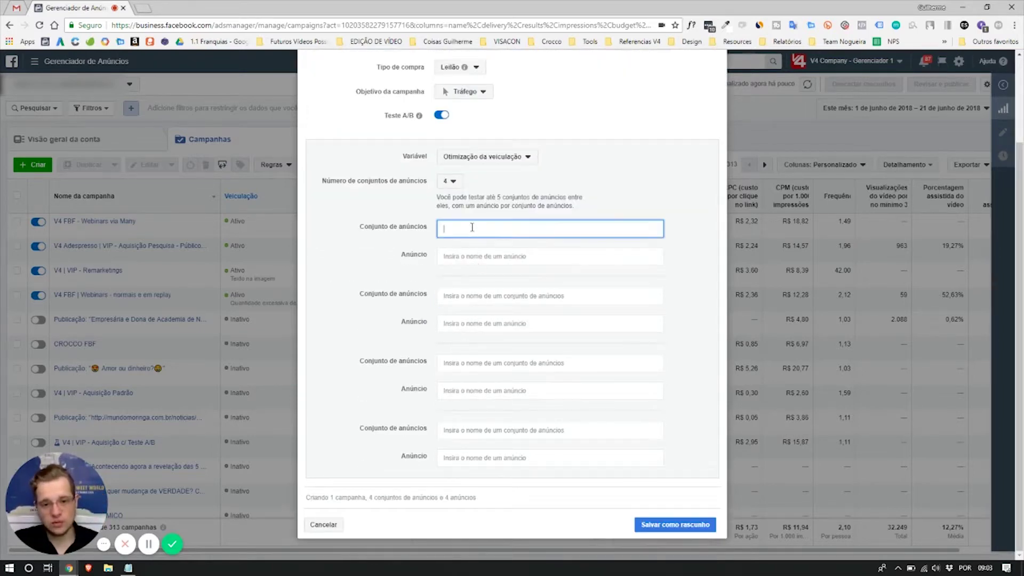
Switch to guided creation and choose Conversões as the marketing objective.
{"action": "scroll", "coordinate": [487, 345], "scroll_direction": "up", "scroll_amount": 2}
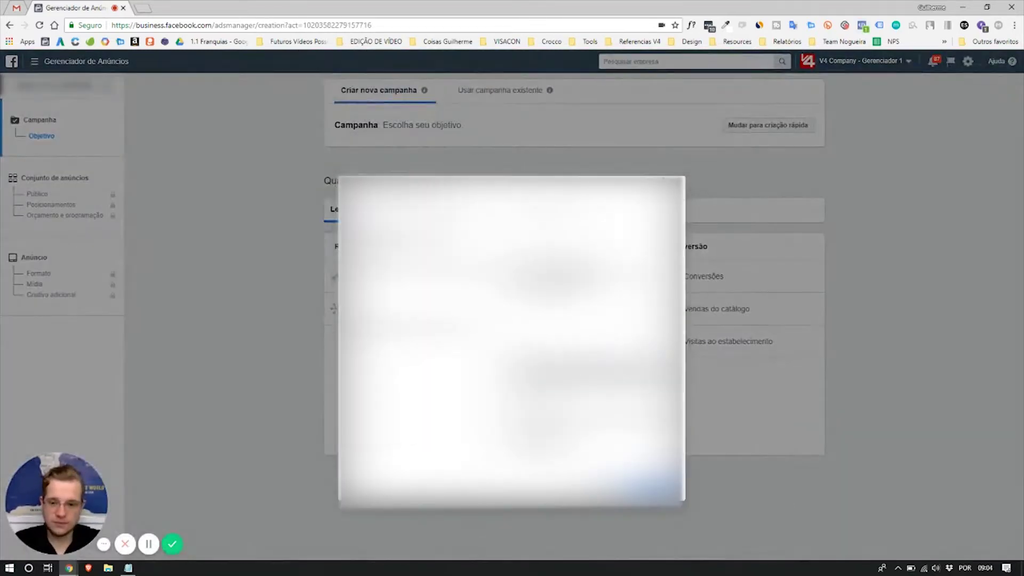
{"action": "left_click", "coordinate": [653, 485]}
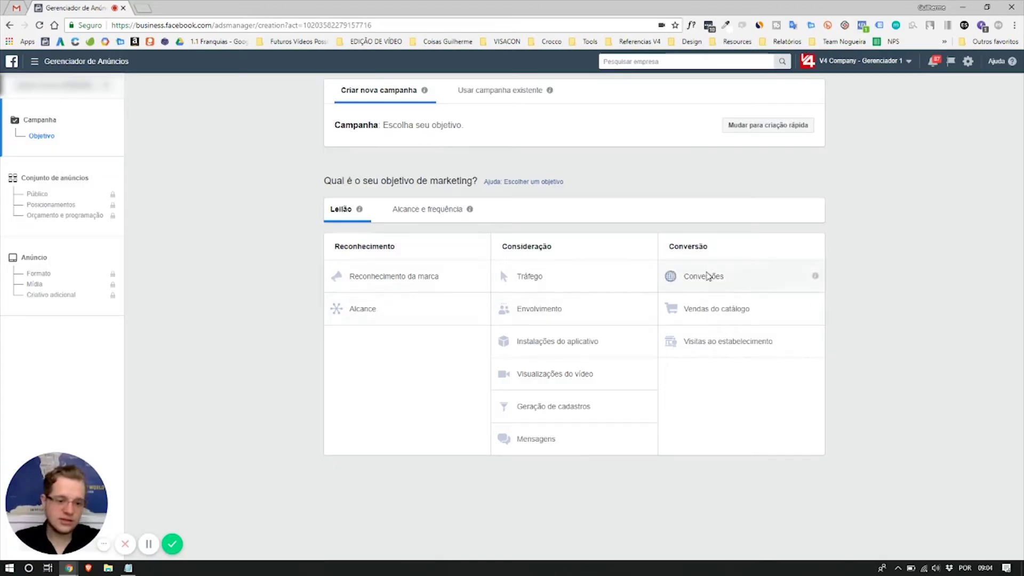
{"action": "left_click", "coordinate": [707, 275]}
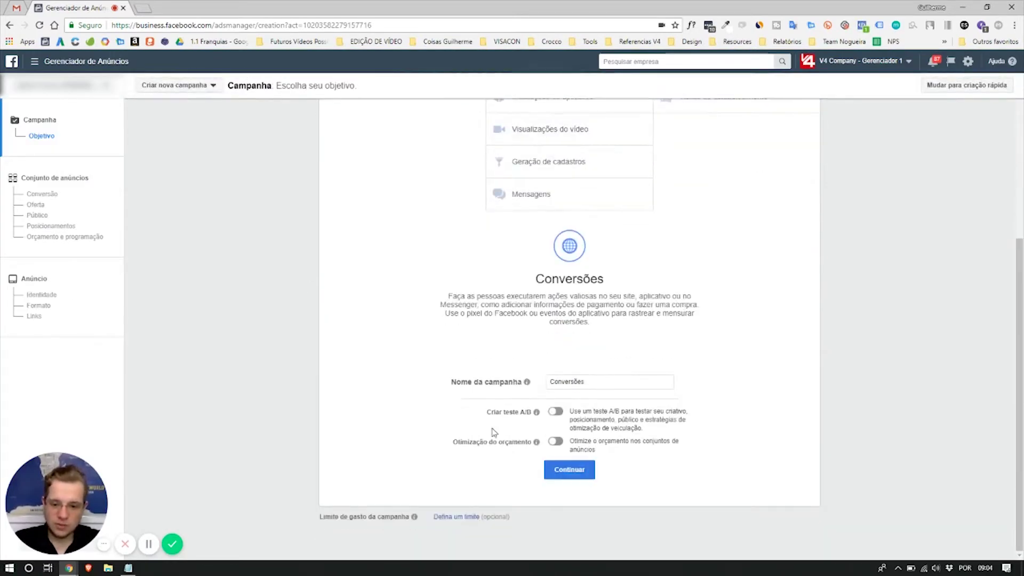
Enable the A/B test for the Conversões campaign.
{"action": "left_click_drag", "start_coordinate": [488, 419], "coordinate": [515, 414]}
{"action": "left_click", "coordinate": [511, 413]}
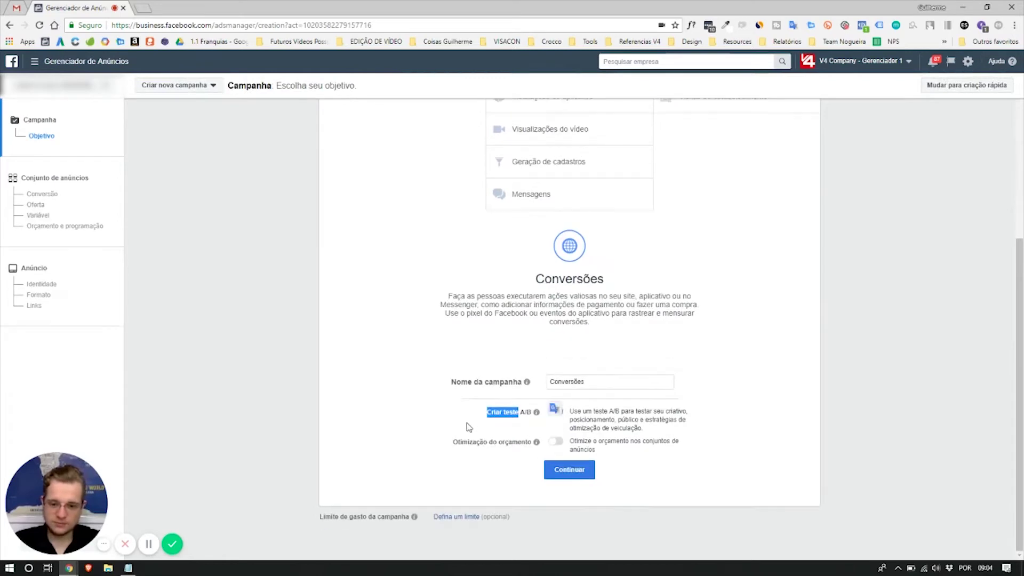
{"action": "left_click", "coordinate": [511, 413]}
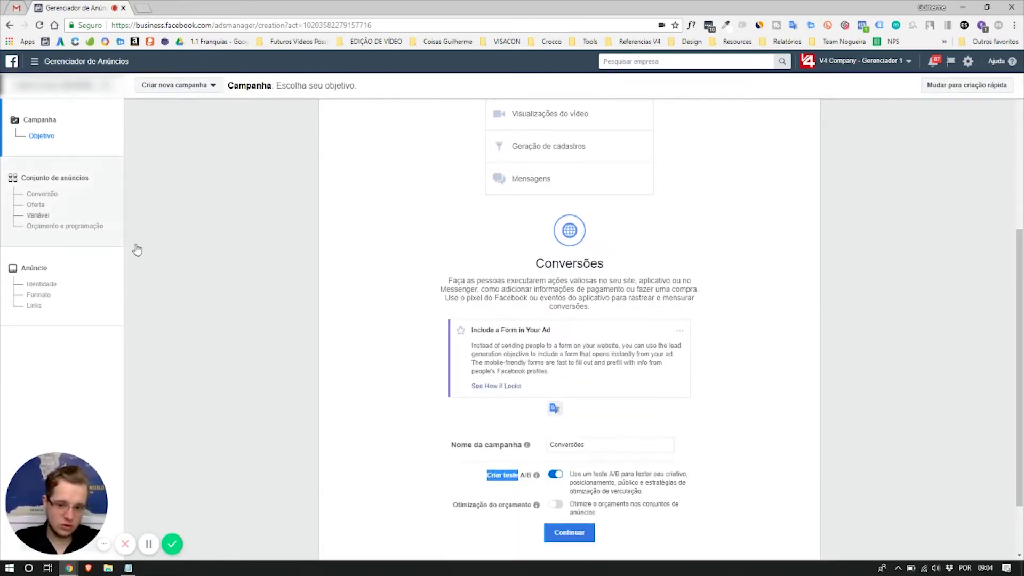
Open the ad set settings and dismiss the introduction on how A/B tests work.
{"action": "left_click", "coordinate": [40, 181]}
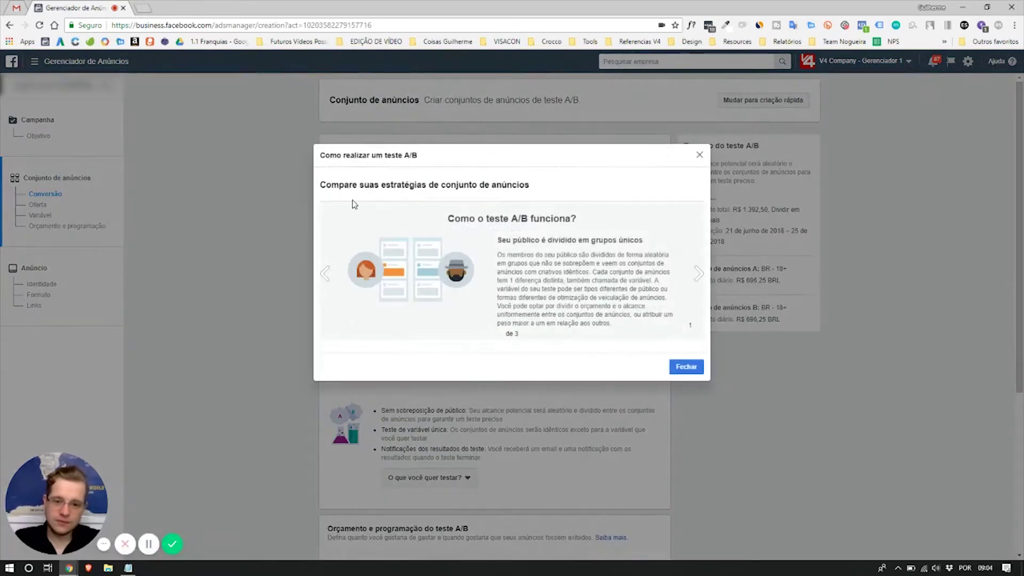
{"action": "left_click_drag", "start_coordinate": [335, 185], "coordinate": [531, 187]}
{"action": "left_click", "coordinate": [682, 367]}
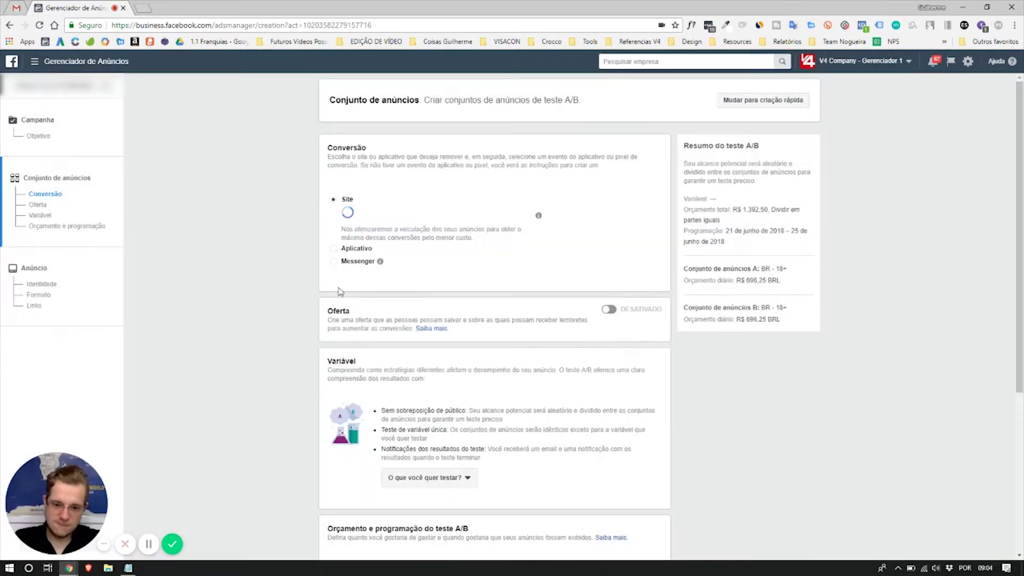
Set the variable being tested in the ad sets to Otimização da veiculação.
{"action": "scroll", "coordinate": [331, 230], "scroll_direction": "down", "scroll_amount": 3}
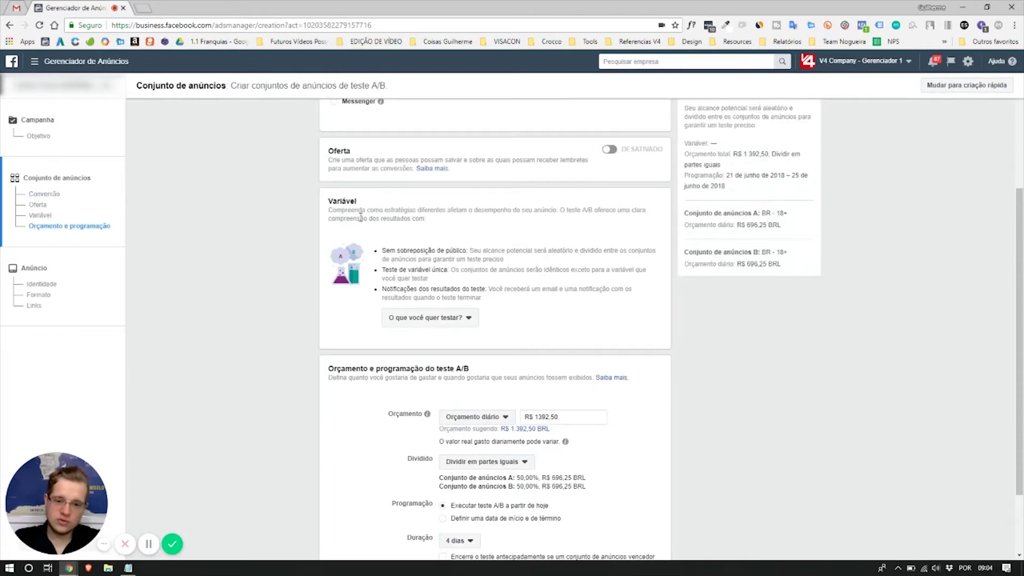
{"action": "left_click", "coordinate": [430, 317]}
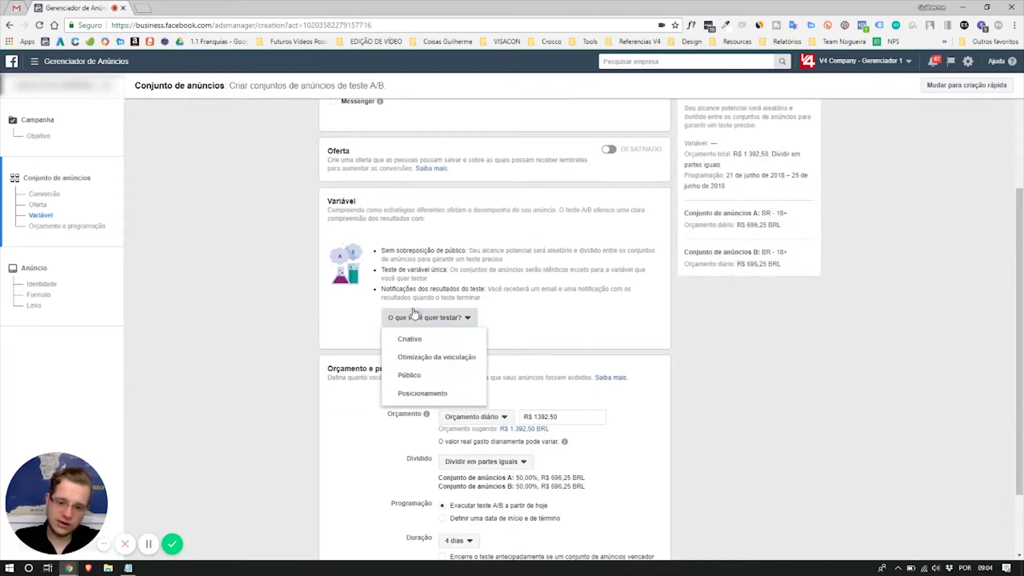
{"action": "left_click", "coordinate": [418, 316]}
{"action": "scroll", "coordinate": [306, 280], "scroll_direction": "down", "scroll_amount": 2}
{"action": "left_click", "coordinate": [421, 228]}
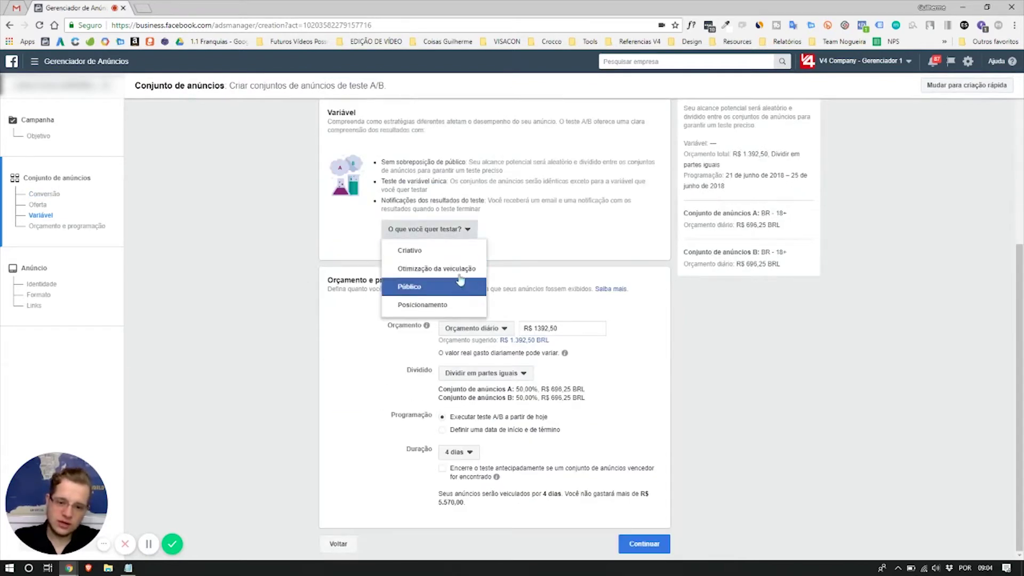
{"action": "left_click", "coordinate": [436, 269]}
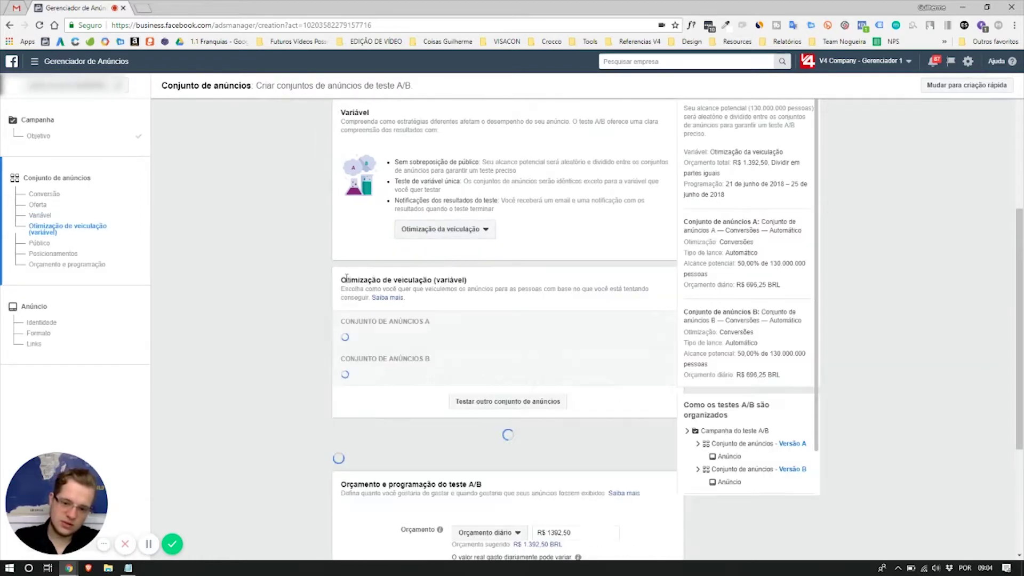
Set the ad delivery optimization of ad sets A and B to Visualizações da página de destino.
{"action": "scroll", "coordinate": [291, 258], "scroll_direction": "down", "scroll_amount": 3}
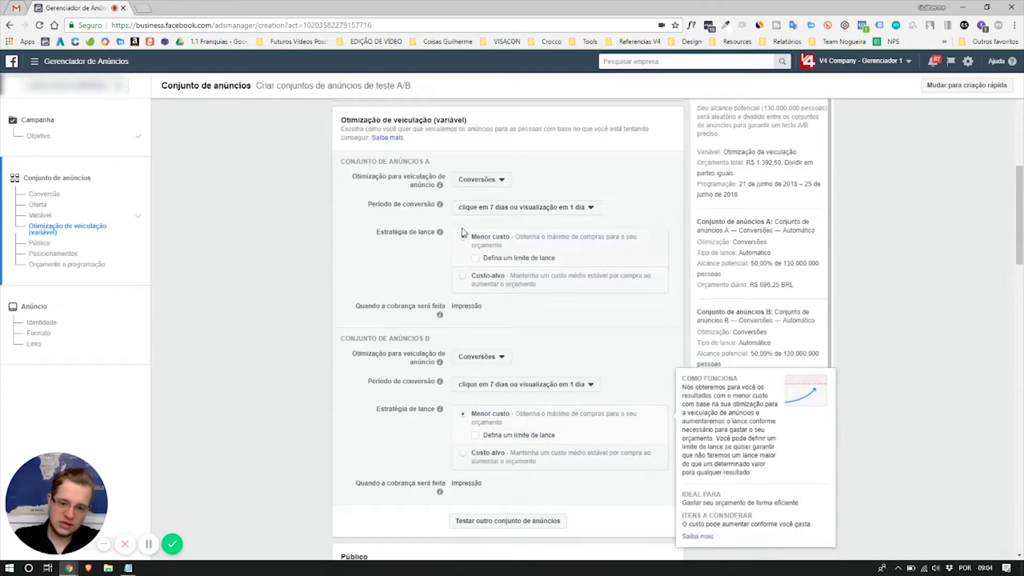
{"action": "scroll", "coordinate": [219, 255], "scroll_direction": "down", "scroll_amount": 10}
{"action": "scroll", "coordinate": [255, 408], "scroll_direction": "down", "scroll_amount": 15}
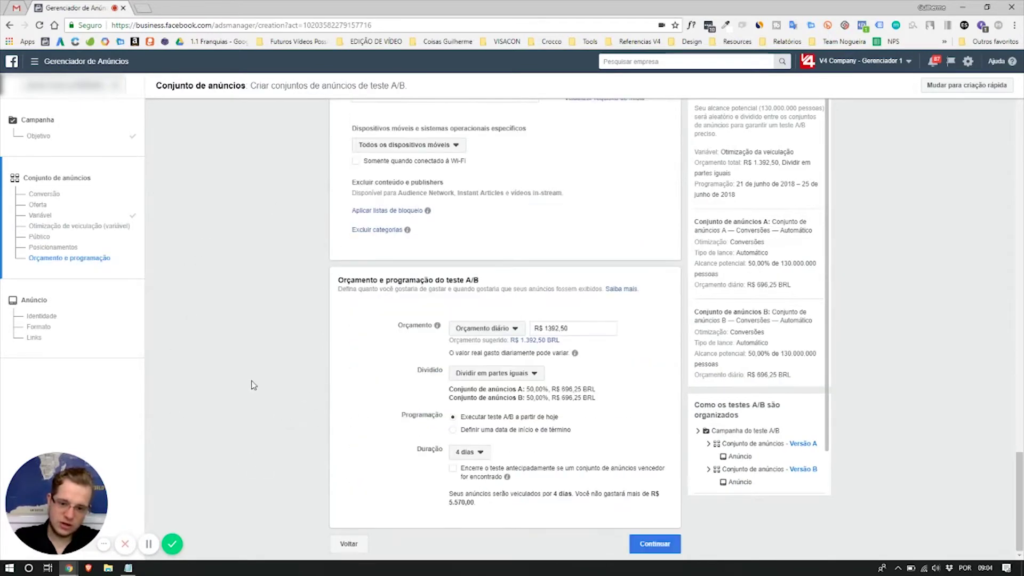
{"action": "scroll", "coordinate": [304, 393], "scroll_direction": "up", "scroll_amount": 15}
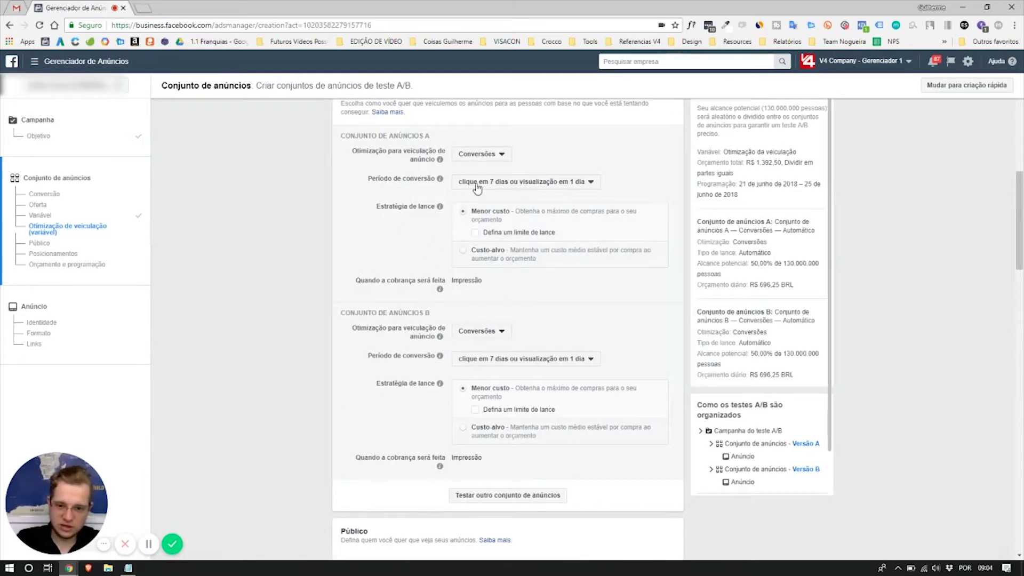
{"action": "left_click", "coordinate": [502, 154]}
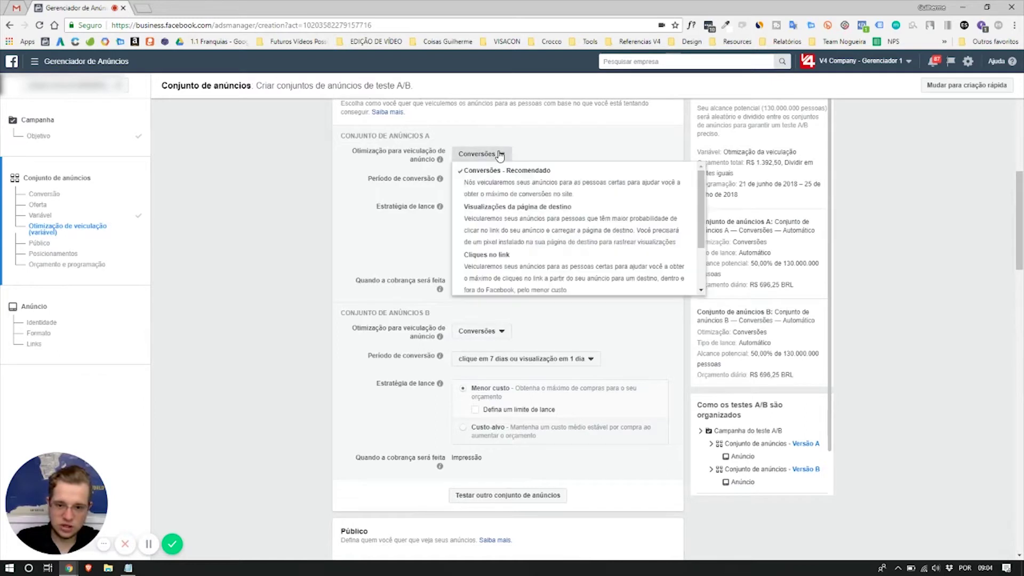
{"action": "left_click", "coordinate": [507, 338]}
{"action": "left_click", "coordinate": [511, 398]}
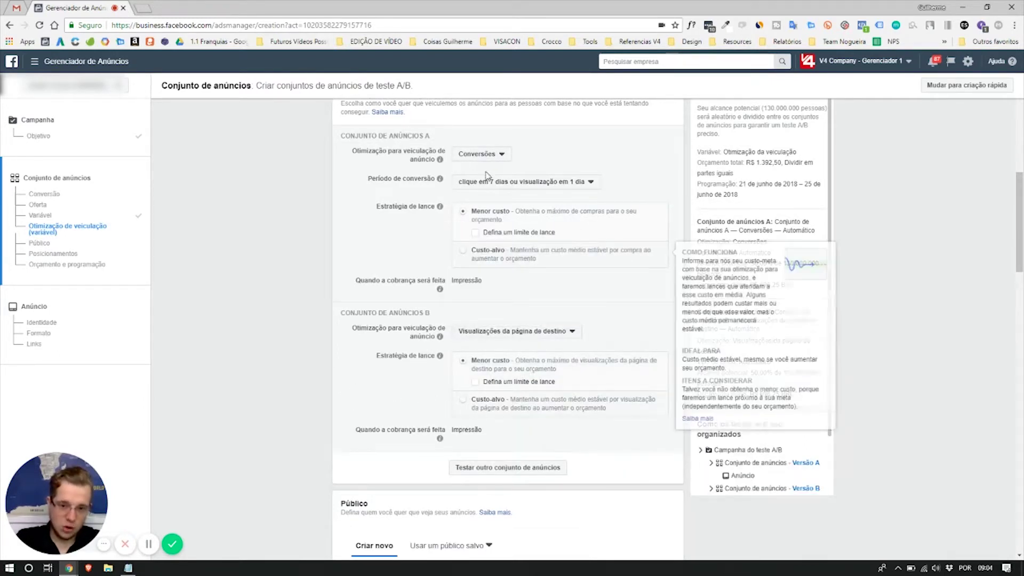
{"action": "left_click", "coordinate": [480, 154]}
{"action": "left_click", "coordinate": [498, 231]}
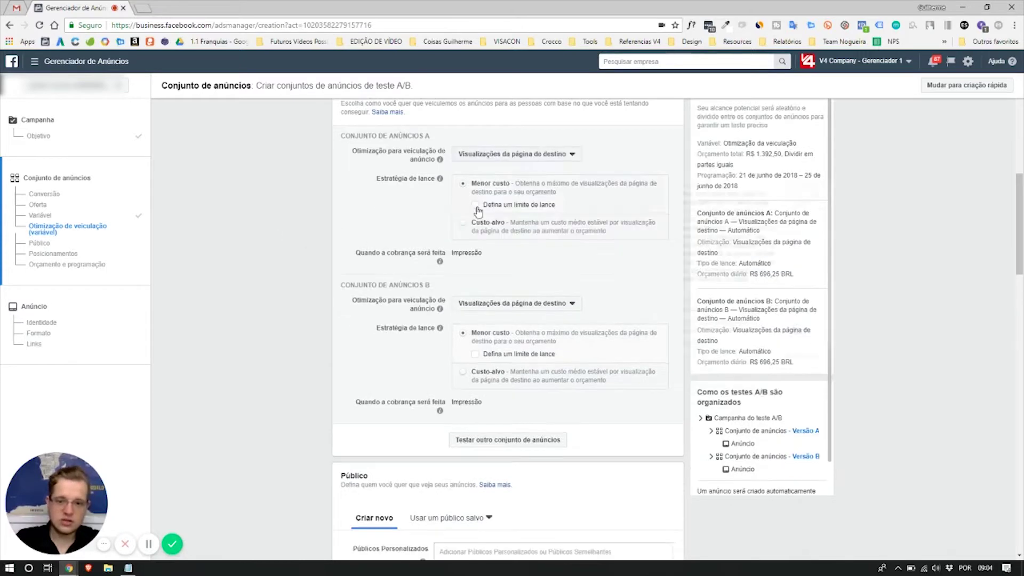
Try the Custo-alvo bid strategy for ad set B, then restore Menor custo.
{"action": "left_click", "coordinate": [468, 379]}
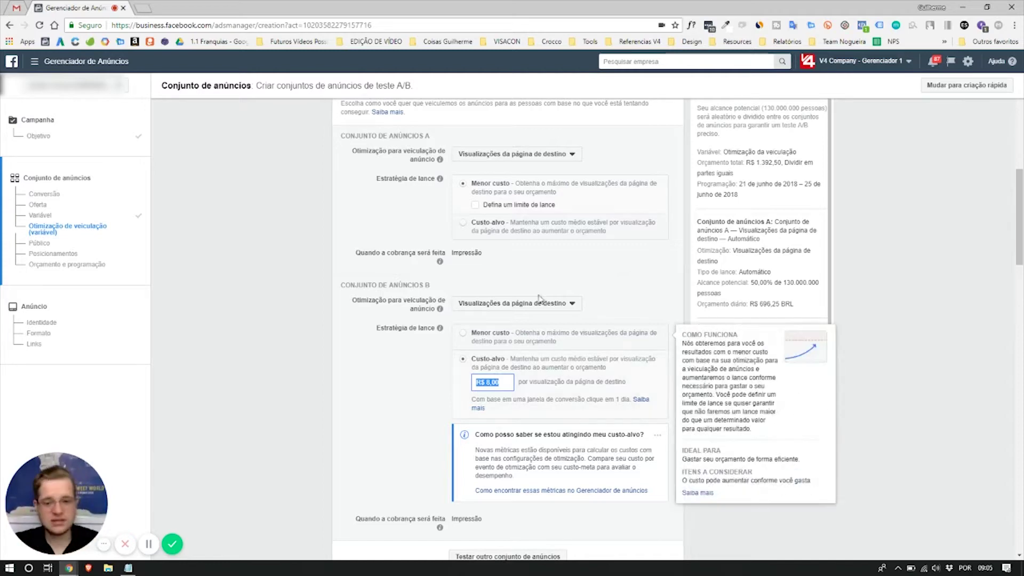
{"action": "left_click", "coordinate": [463, 333]}
Change the A/B test variable to Criativo.
{"action": "scroll", "coordinate": [440, 235], "scroll_direction": "up", "scroll_amount": 3}
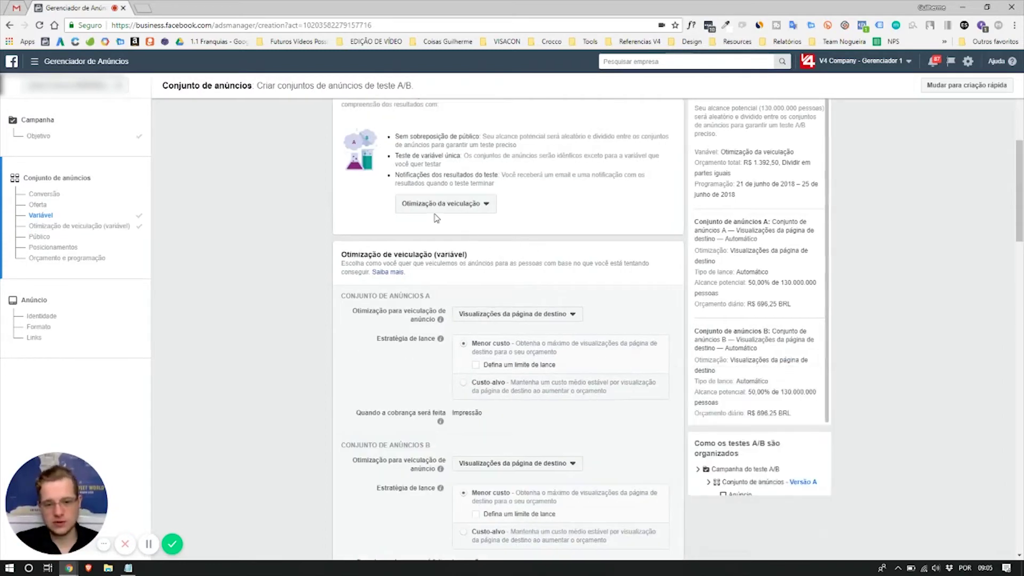
{"action": "left_click", "coordinate": [439, 206]}
{"action": "left_click", "coordinate": [445, 228]}
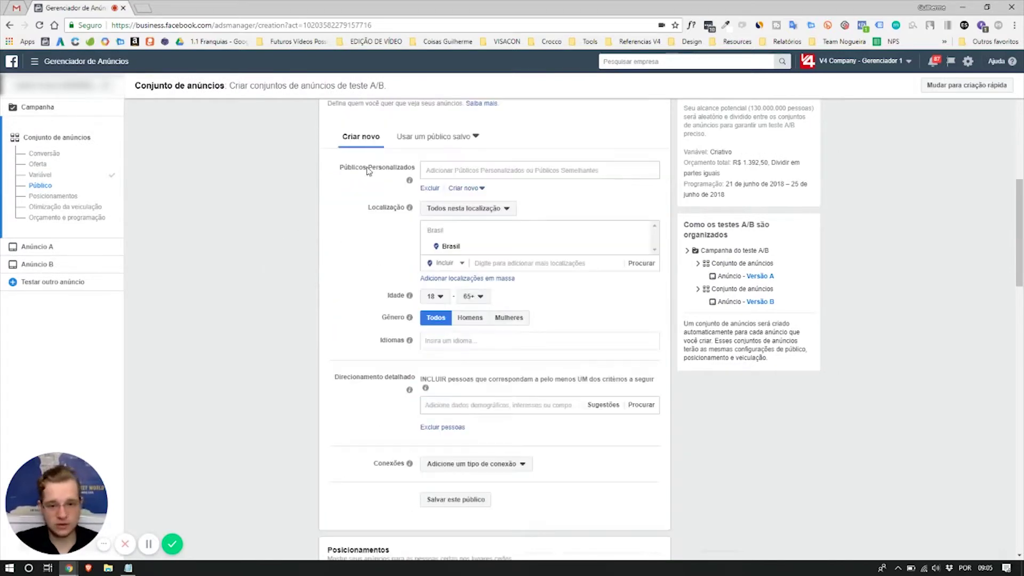
Review the audience, placement, delivery optimization and budget settings of the creative A/B test.
{"action": "scroll", "coordinate": [395, 214], "scroll_direction": "down", "scroll_amount": 4}
{"action": "scroll", "coordinate": [469, 190], "scroll_direction": "down", "scroll_amount": 3}
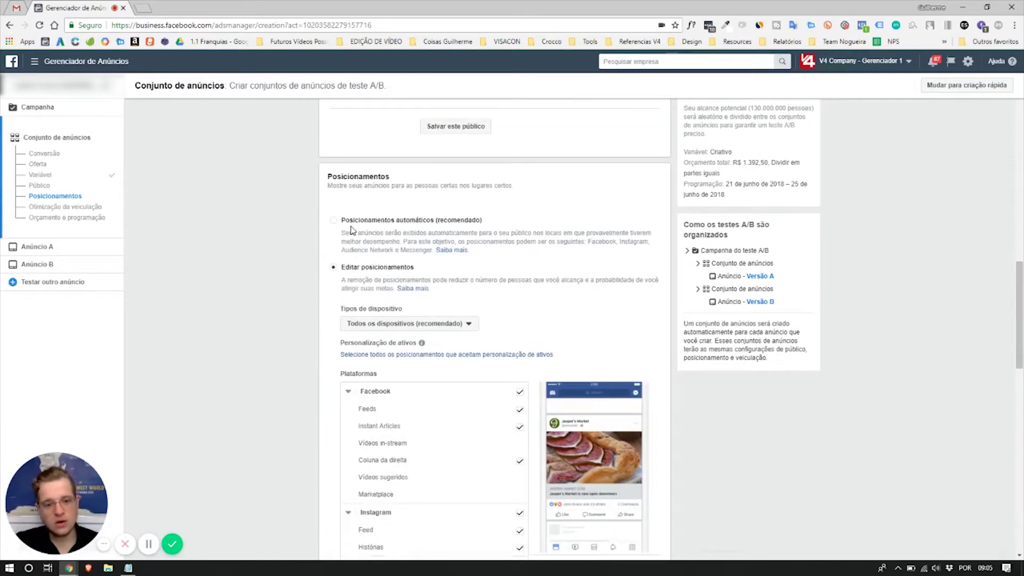
{"action": "scroll", "coordinate": [363, 303], "scroll_direction": "down", "scroll_amount": 11}
{"action": "scroll", "coordinate": [393, 343], "scroll_direction": "down", "scroll_amount": 5}
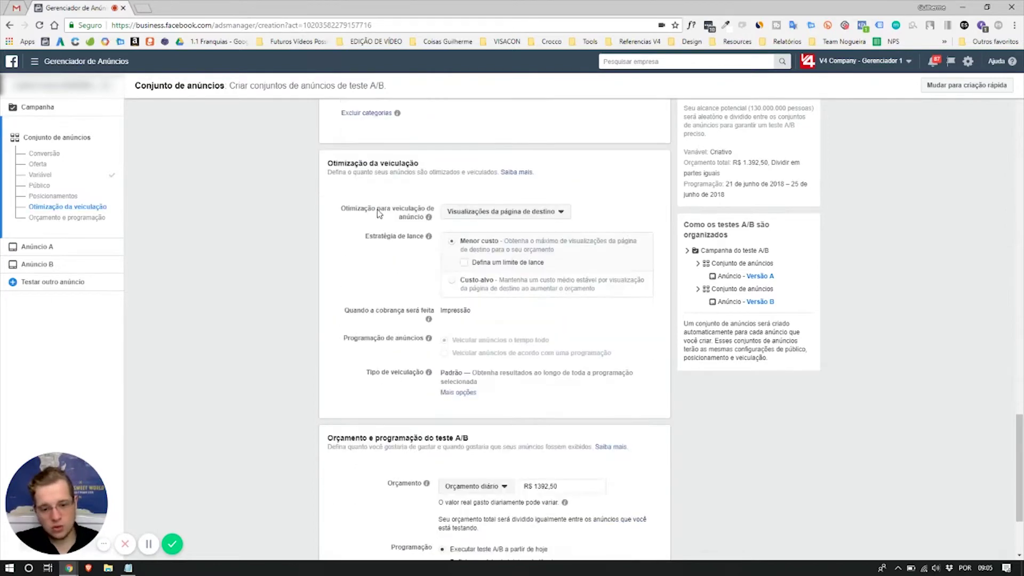
{"action": "left_click_drag", "start_coordinate": [322, 307], "coordinate": [504, 316]}
{"action": "left_click", "coordinate": [504, 315]}
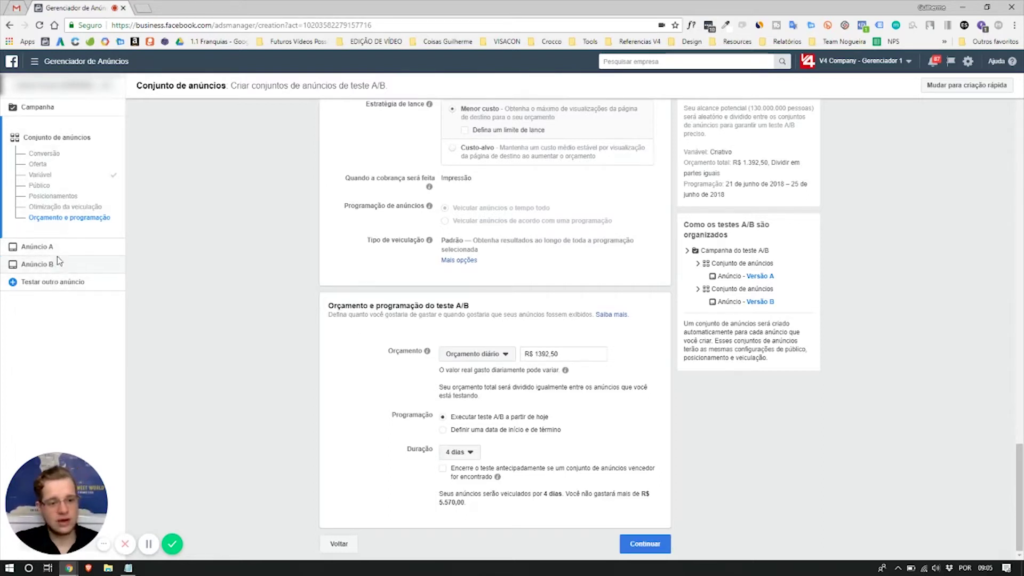
Add three more ads to the A/B test and return to the ad set settings.
{"action": "left_click", "coordinate": [35, 283]}
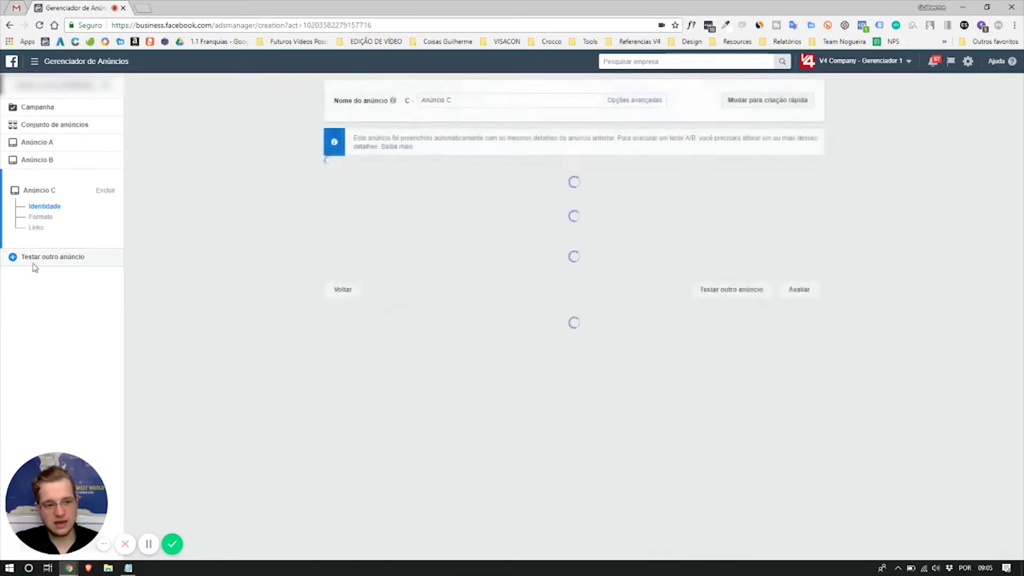
{"action": "left_click", "coordinate": [34, 258]}
{"action": "left_click", "coordinate": [30, 275]}
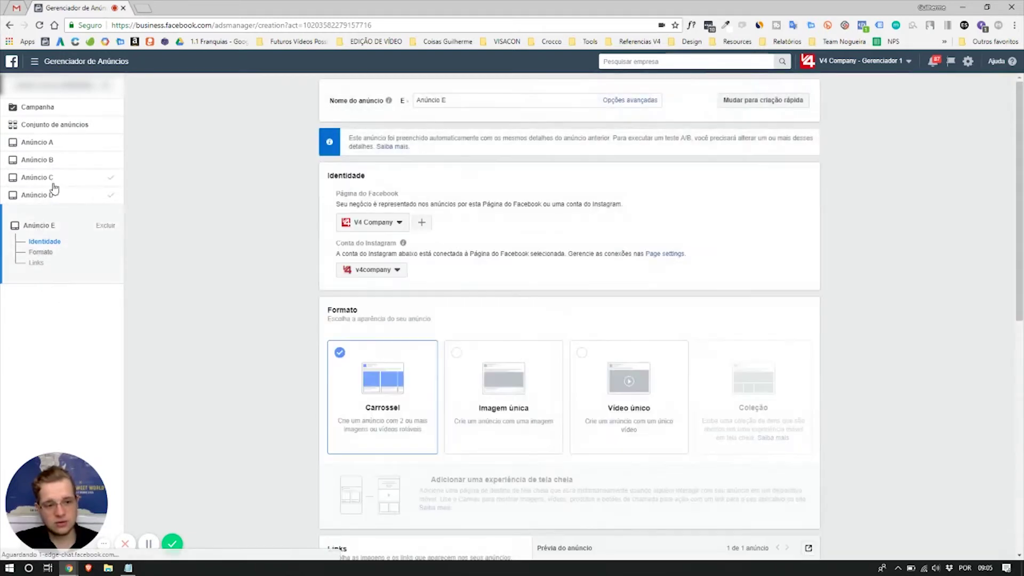
{"action": "left_click", "coordinate": [86, 124]}
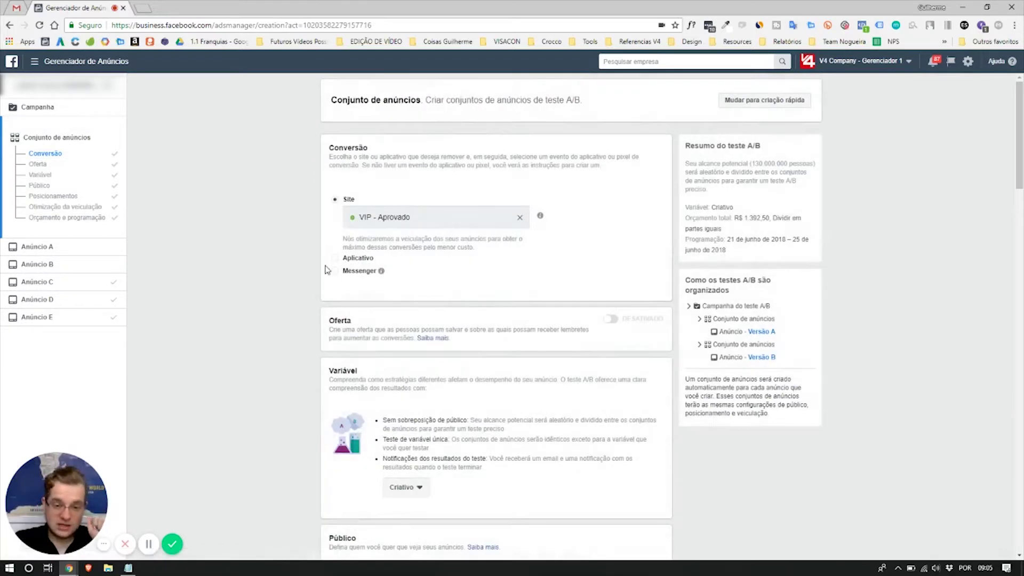
Review the delivery optimization and budget settings and examine the available test durations.
{"action": "scroll", "coordinate": [312, 297], "scroll_direction": "down", "scroll_amount": 7}
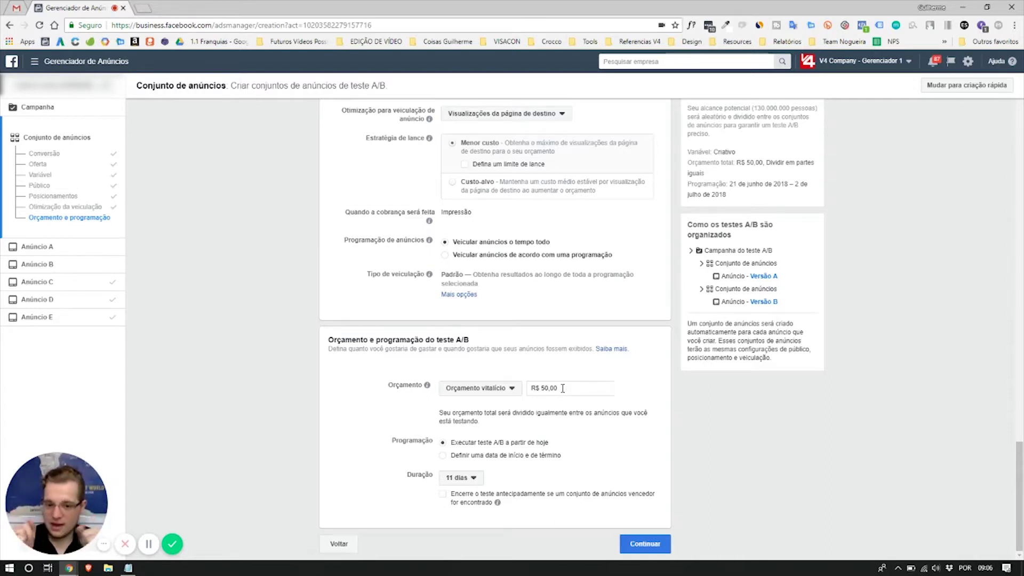
{"action": "left_click", "coordinate": [465, 477]}
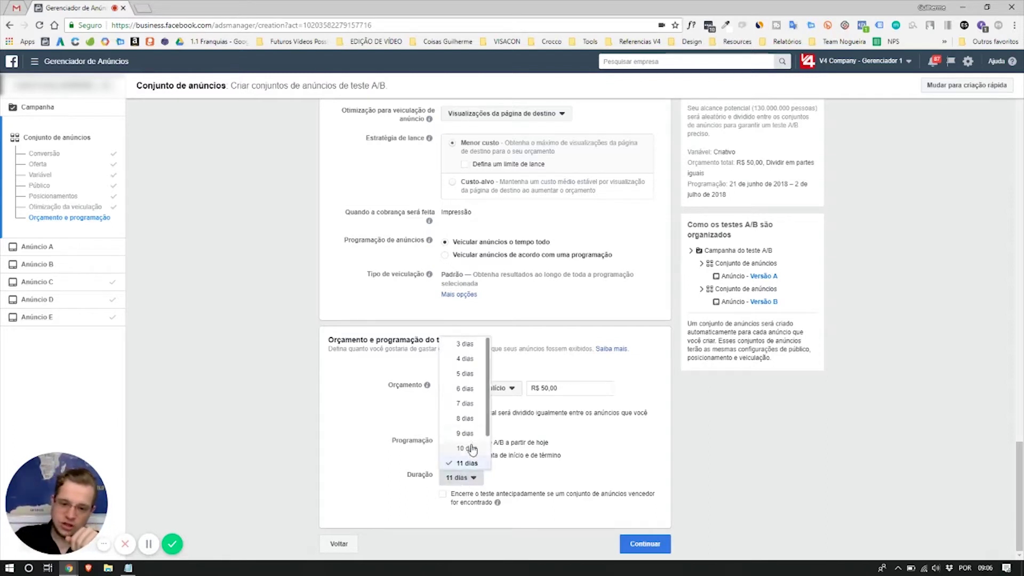
{"action": "scroll", "coordinate": [464, 459], "scroll_direction": "down", "scroll_amount": 1}
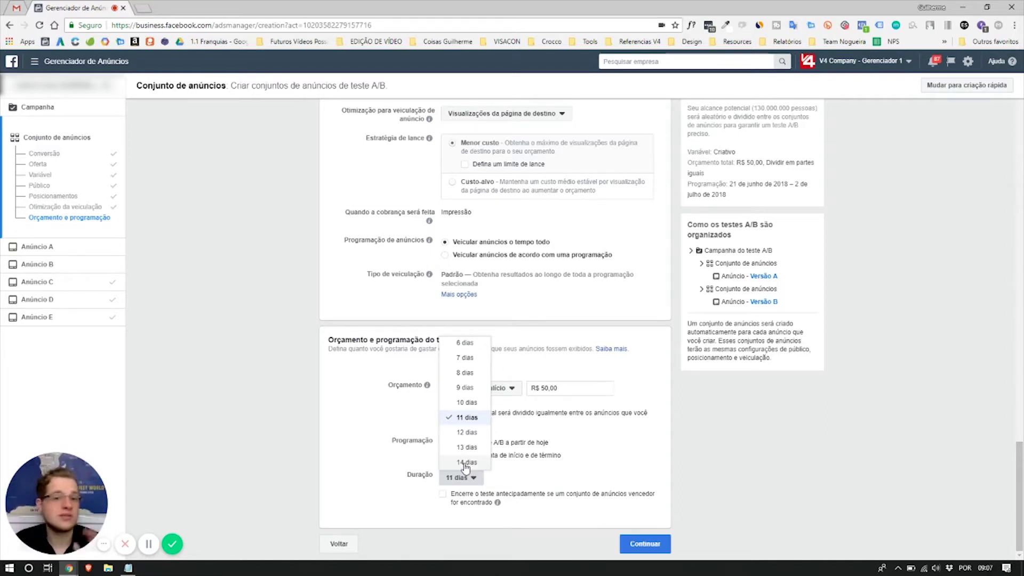
{"action": "left_click", "coordinate": [539, 362]}
Switch the A/B test budget type to Orçamento diário.
{"action": "left_click", "coordinate": [491, 388]}
{"action": "left_click", "coordinate": [486, 418]}
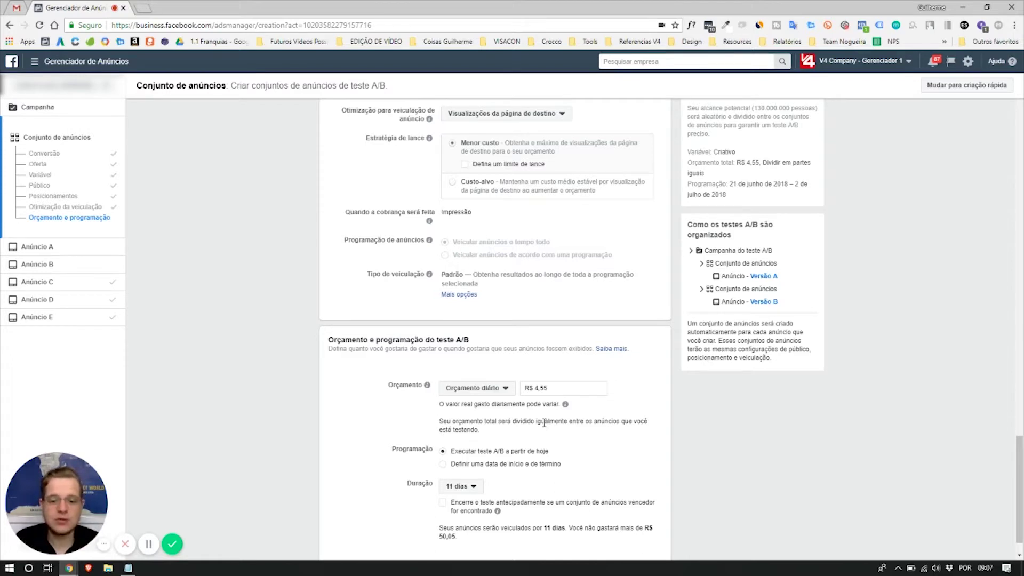
{"action": "scroll", "coordinate": [511, 399], "scroll_direction": "down", "scroll_amount": 1}
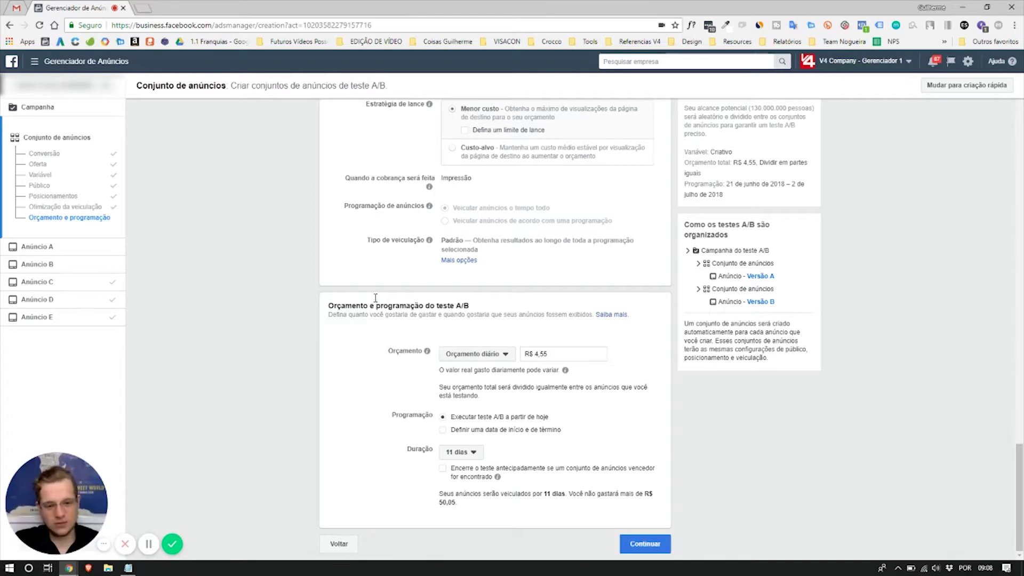
Change the A/B test variable to Público.
{"action": "scroll", "coordinate": [362, 282], "scroll_direction": "up", "scroll_amount": 4}
{"action": "scroll", "coordinate": [267, 368], "scroll_direction": "up", "scroll_amount": 15}
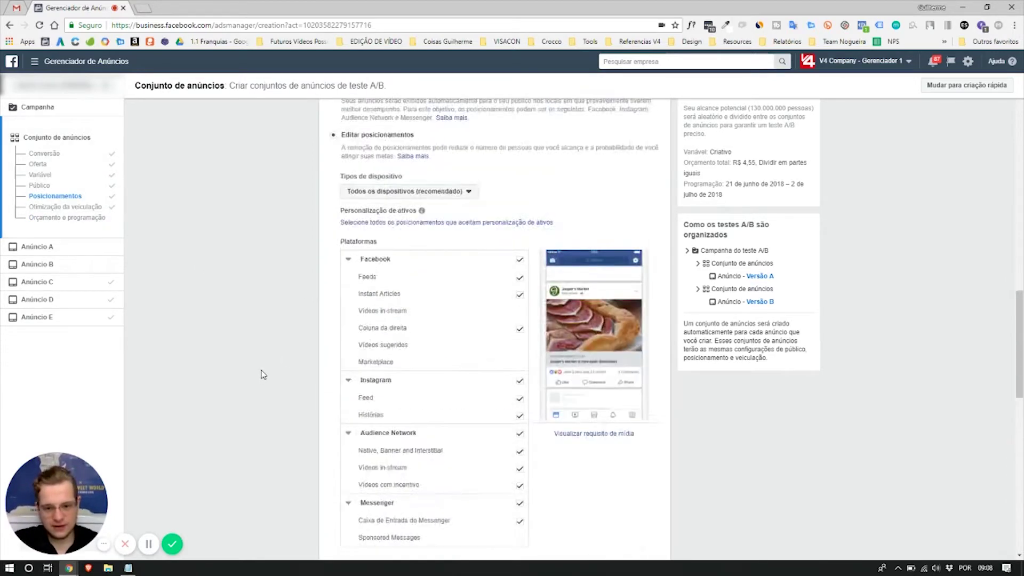
{"action": "scroll", "coordinate": [375, 165], "scroll_direction": "down", "scroll_amount": 5}
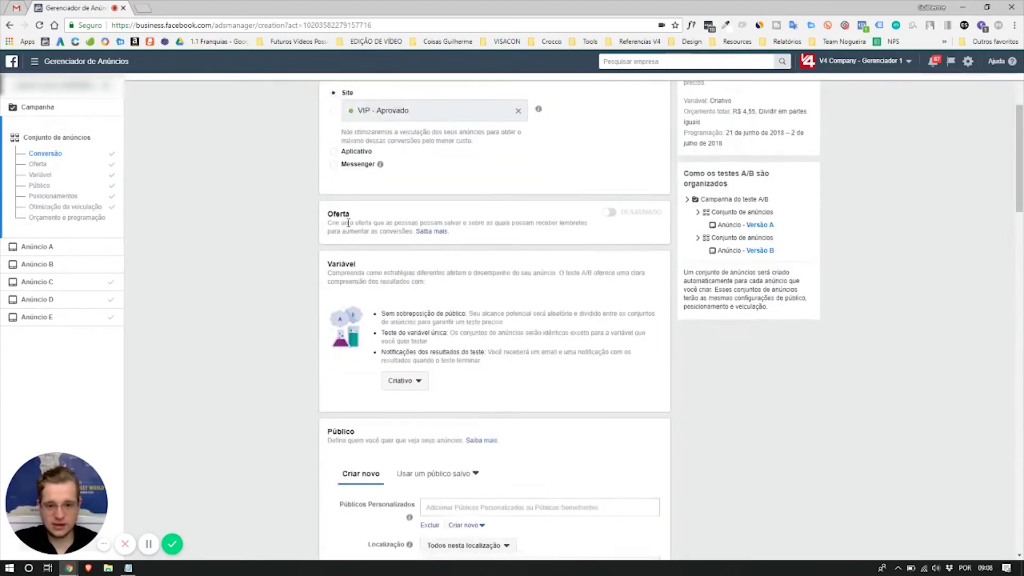
{"action": "left_click", "coordinate": [394, 227]}
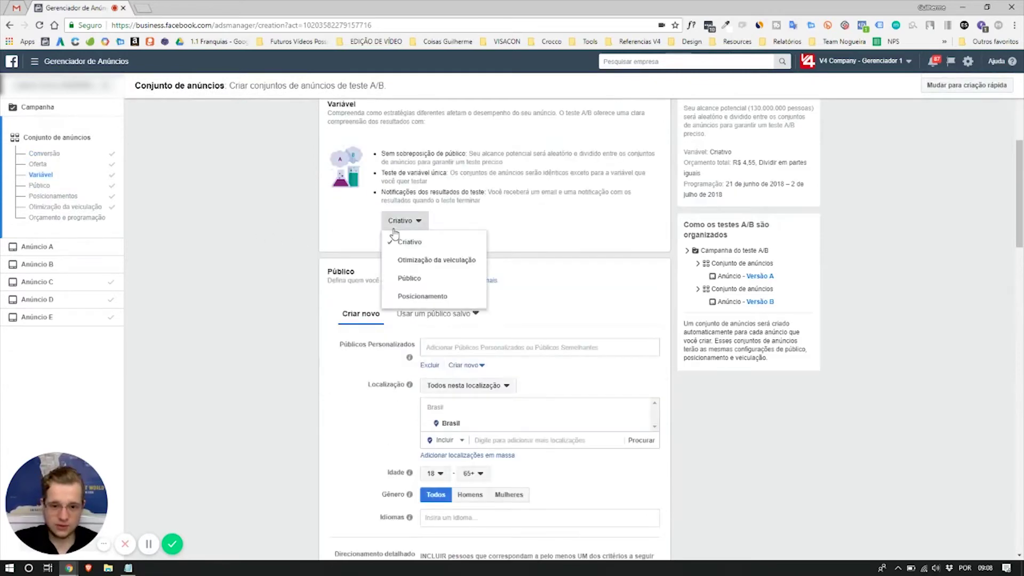
{"action": "left_click", "coordinate": [418, 279]}
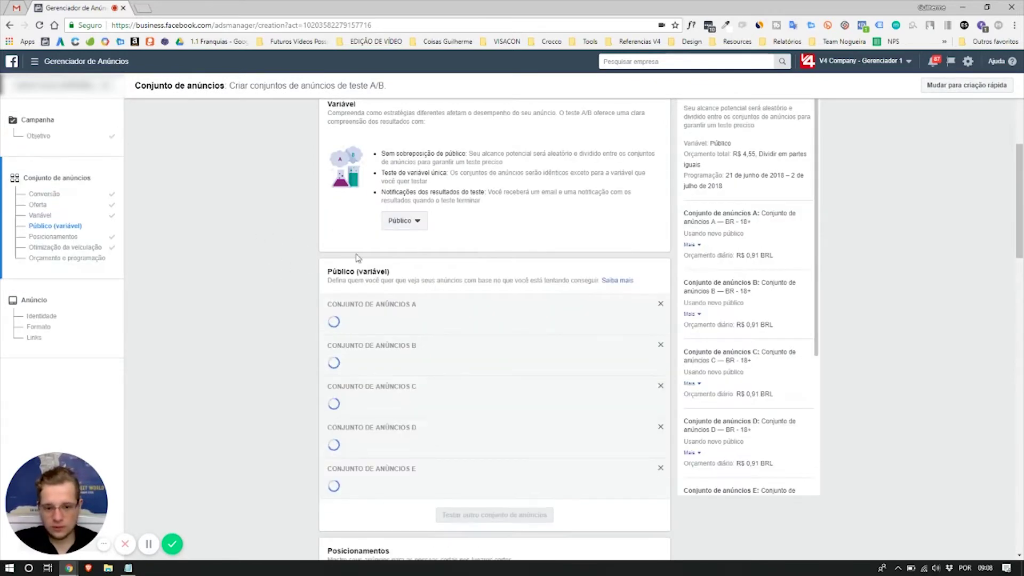
{"action": "scroll", "coordinate": [430, 263], "scroll_direction": "up", "scroll_amount": 1}
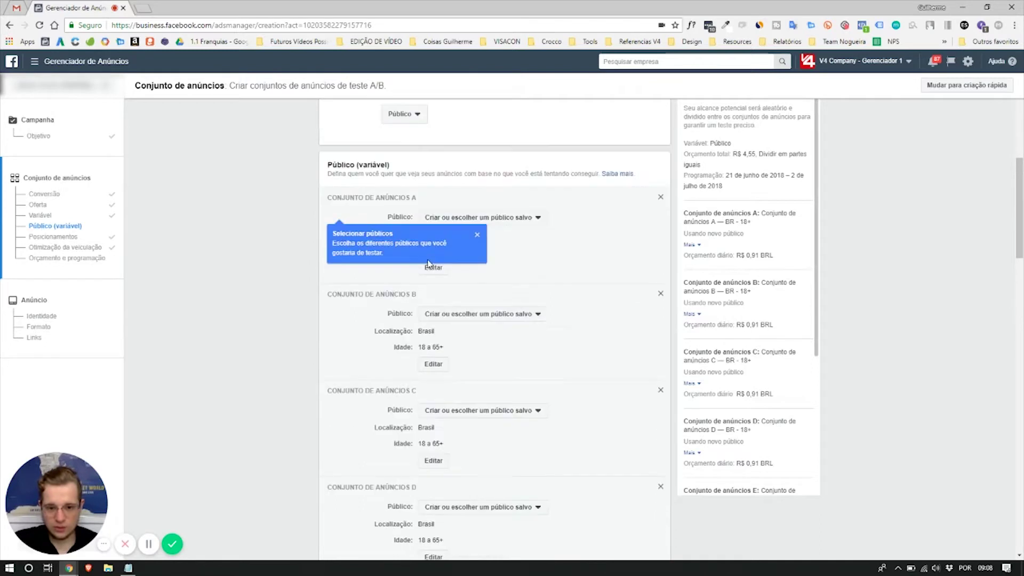
Assign the saved audience lal CASES 2 cadastros - p/ VIP to ad set A and the second saved audience in the list to ad set B.
{"action": "left_click", "coordinate": [501, 220]}
{"action": "scroll", "coordinate": [507, 298], "scroll_direction": "down", "scroll_amount": 5}
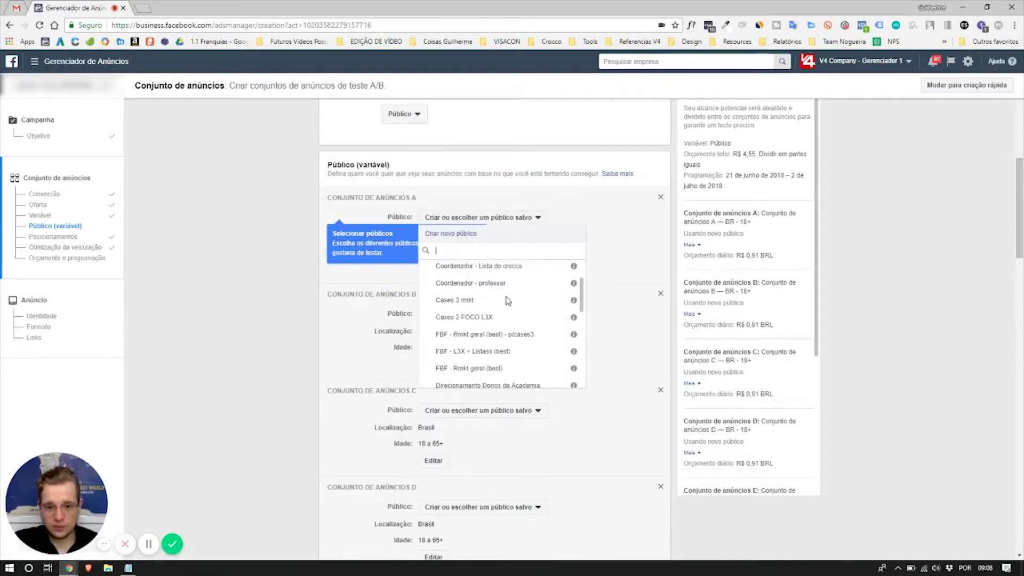
{"action": "scroll", "coordinate": [491, 330], "scroll_direction": "up", "scroll_amount": 5}
{"action": "left_click", "coordinate": [527, 269]}
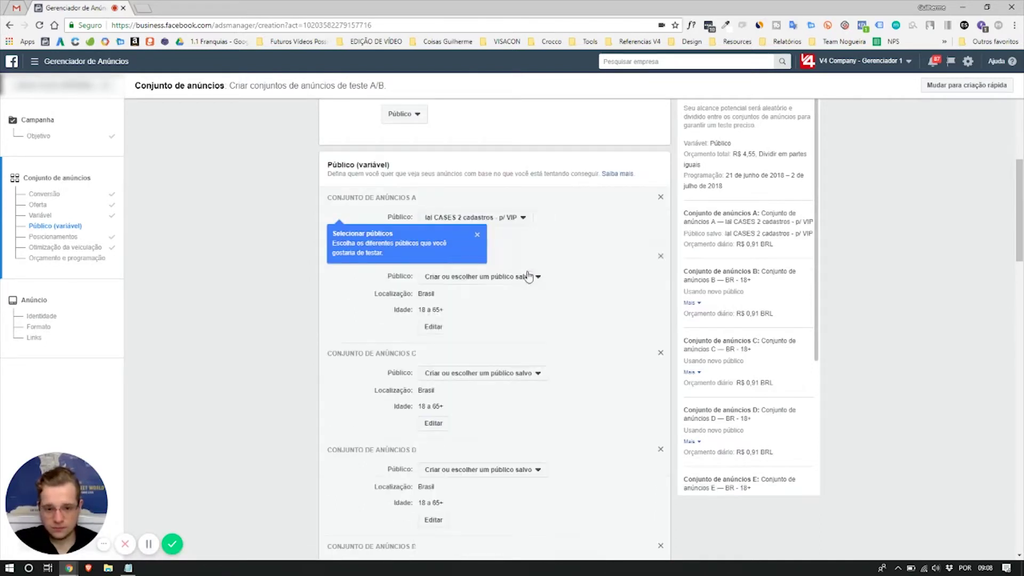
{"action": "scroll", "coordinate": [530, 272], "scroll_direction": "down", "scroll_amount": 2}
{"action": "left_click", "coordinate": [509, 252]}
{"action": "left_click", "coordinate": [501, 321]}
Assign the saved audiences Coordenador - professor to ad set C and Ark 3 Rmkt to ad set D.
{"action": "scroll", "coordinate": [485, 289], "scroll_direction": "down", "scroll_amount": 3}
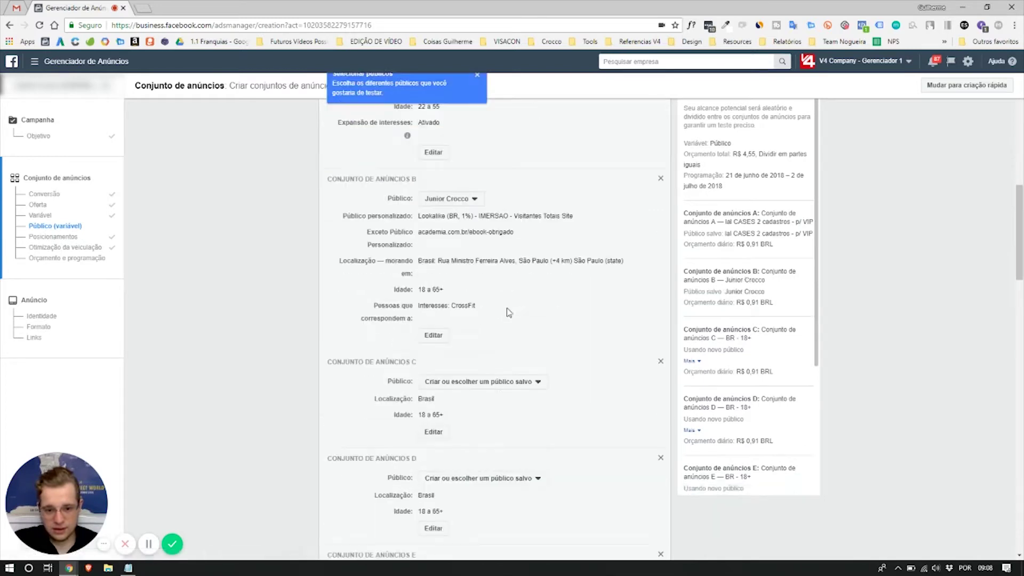
{"action": "left_click", "coordinate": [484, 276]}
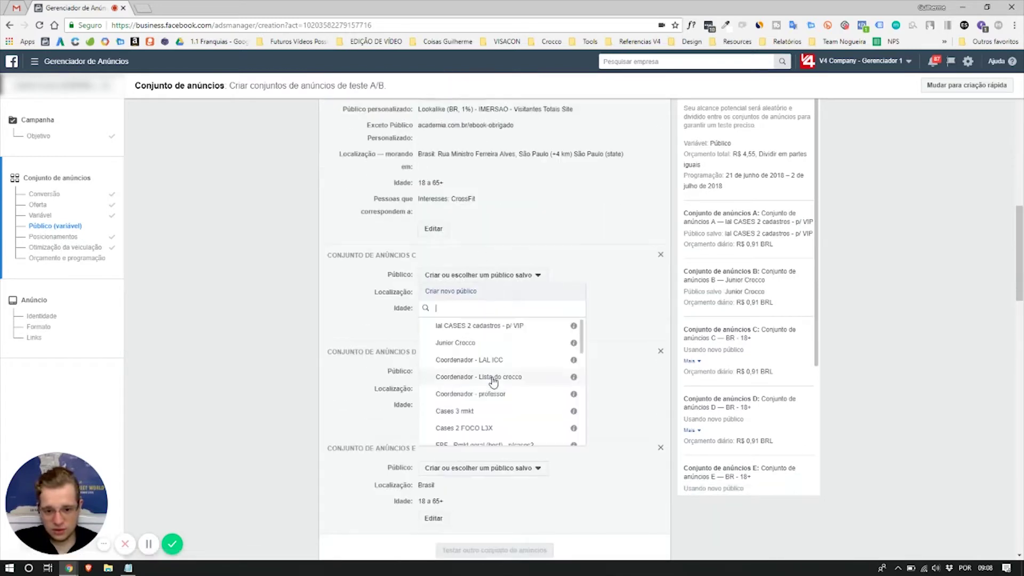
{"action": "left_click", "coordinate": [496, 392]}
{"action": "scroll", "coordinate": [485, 328], "scroll_direction": "down", "scroll_amount": 2}
{"action": "left_click", "coordinate": [493, 363]}
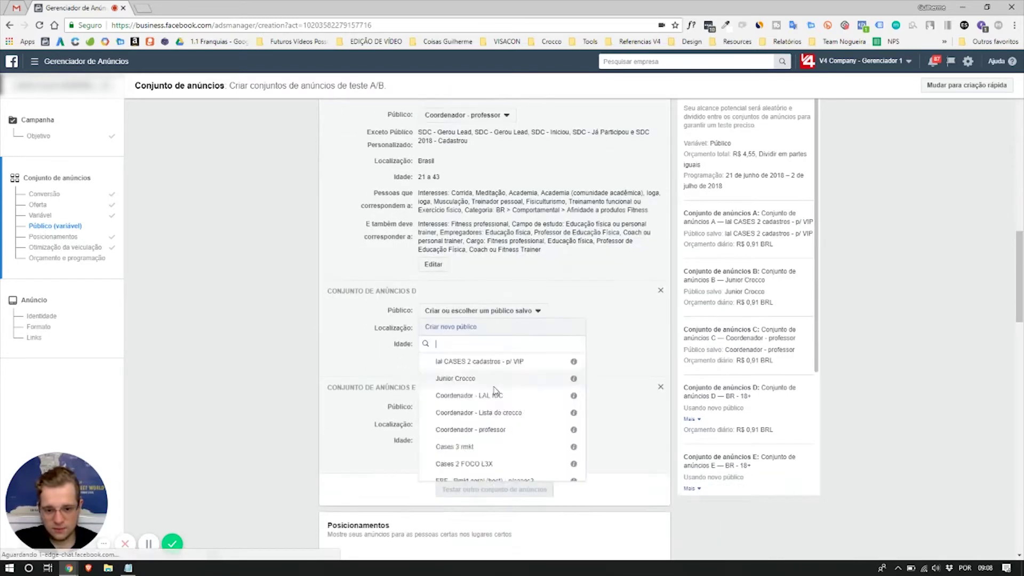
{"action": "scroll", "coordinate": [496, 410], "scroll_direction": "down", "scroll_amount": 3}
{"action": "left_click", "coordinate": [493, 462]}
Assign the saved audience FOCO L3X - Excluindo Cadastro Cases 2 to ad set E and check the chosen audiences.
{"action": "scroll", "coordinate": [496, 346], "scroll_direction": "down", "scroll_amount": 4}
{"action": "left_click", "coordinate": [477, 245]}
{"action": "scroll", "coordinate": [472, 368], "scroll_direction": "down", "scroll_amount": 5}
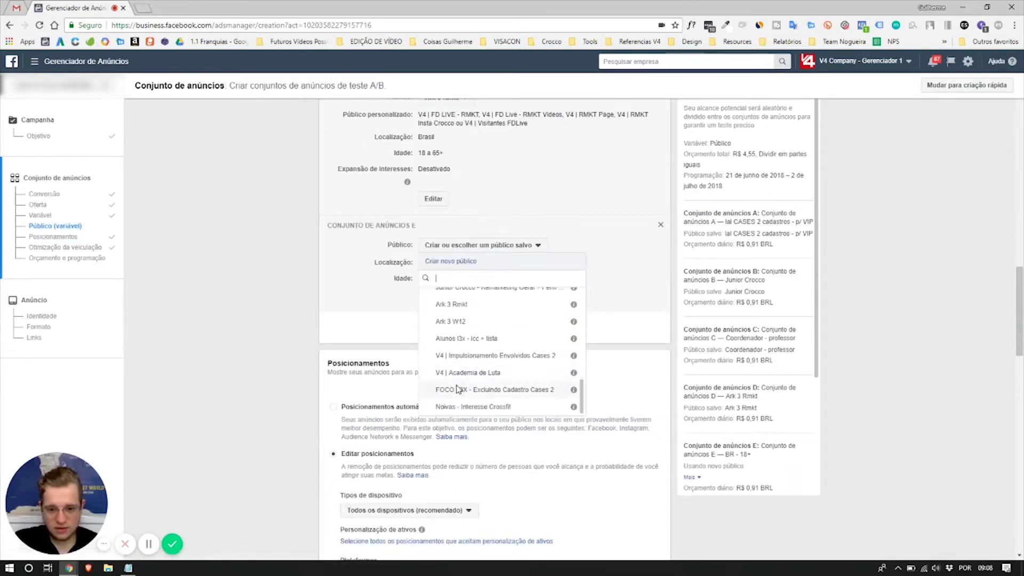
{"action": "left_click", "coordinate": [458, 390]}
{"action": "scroll", "coordinate": [280, 326], "scroll_direction": "up", "scroll_amount": 10}
{"action": "scroll", "coordinate": [263, 328], "scroll_direction": "up", "scroll_amount": 8}
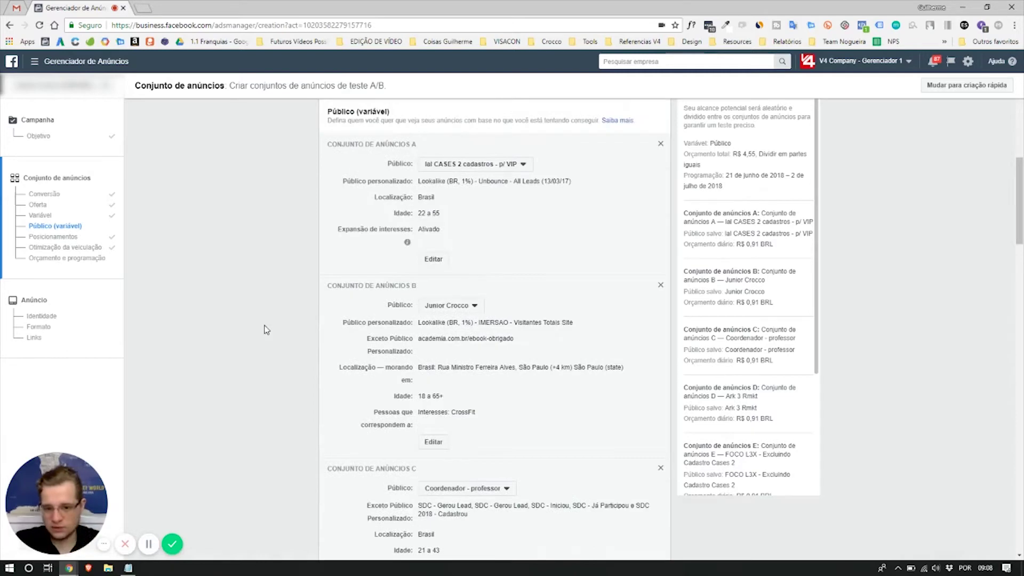
Set the placements of the audience test to Posicionamentos automáticos (recomendado).
{"action": "scroll", "coordinate": [240, 312], "scroll_direction": "down", "scroll_amount": 5}
{"action": "scroll", "coordinate": [267, 283], "scroll_direction": "down", "scroll_amount": 15}
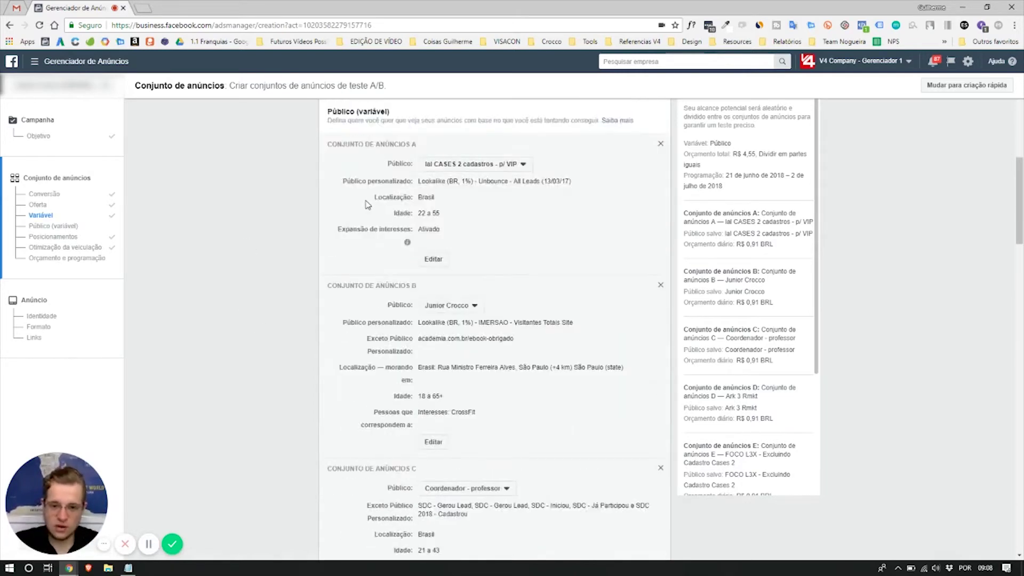
{"action": "scroll", "coordinate": [286, 266], "scroll_direction": "down", "scroll_amount": 1}
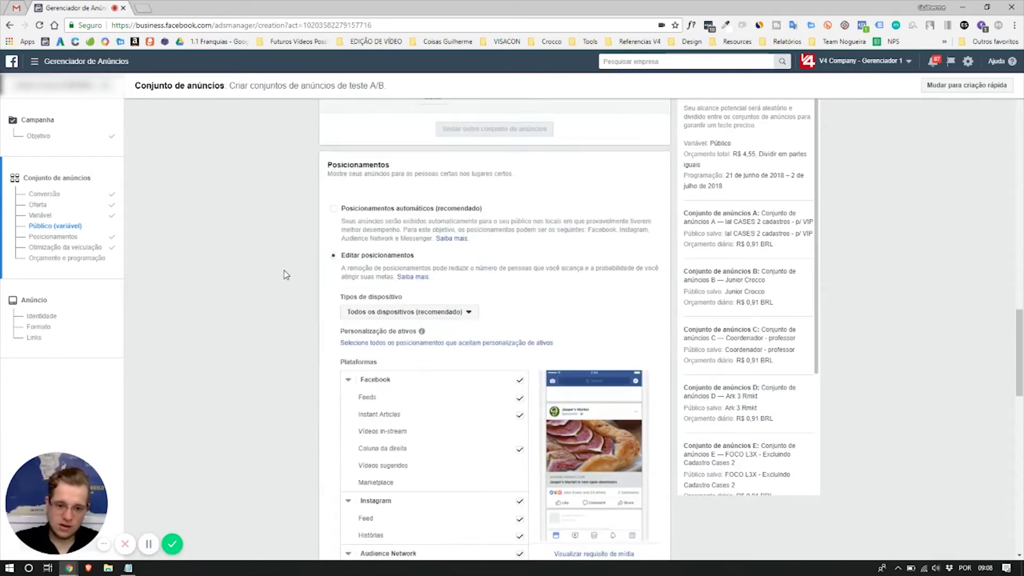
{"action": "left_click", "coordinate": [335, 209]}
Set the ad delivery optimization to Conversões.
{"action": "scroll", "coordinate": [240, 230], "scroll_direction": "down", "scroll_amount": 2}
{"action": "scroll", "coordinate": [214, 235], "scroll_direction": "down", "scroll_amount": 2}
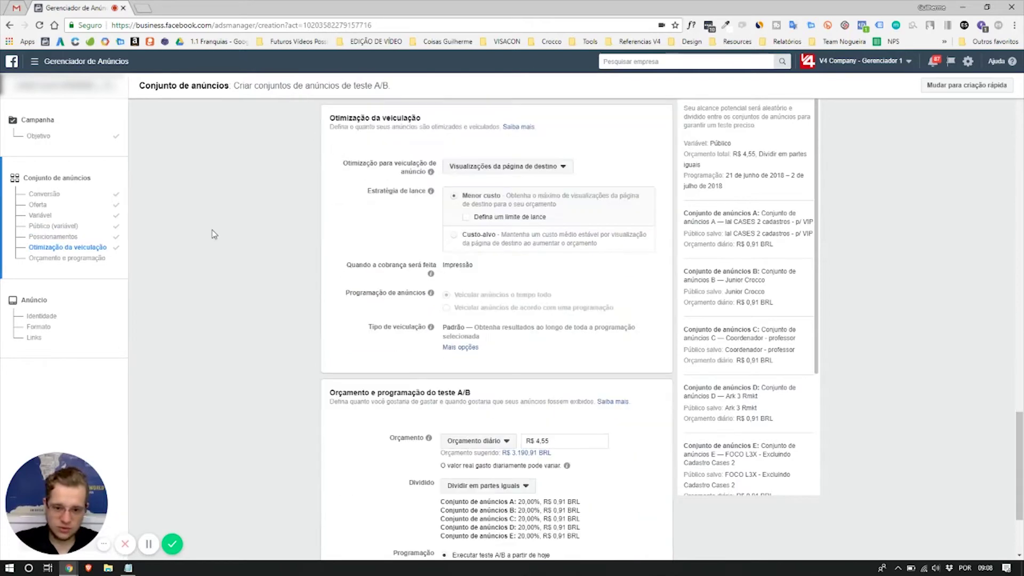
{"action": "left_click", "coordinate": [472, 166]}
{"action": "left_click", "coordinate": [485, 193]}
Examine the budget suggestion for the five ad sets and apply the suggested daily budget of R$ 3.190,91.
{"action": "scroll", "coordinate": [266, 221], "scroll_direction": "down", "scroll_amount": 2}
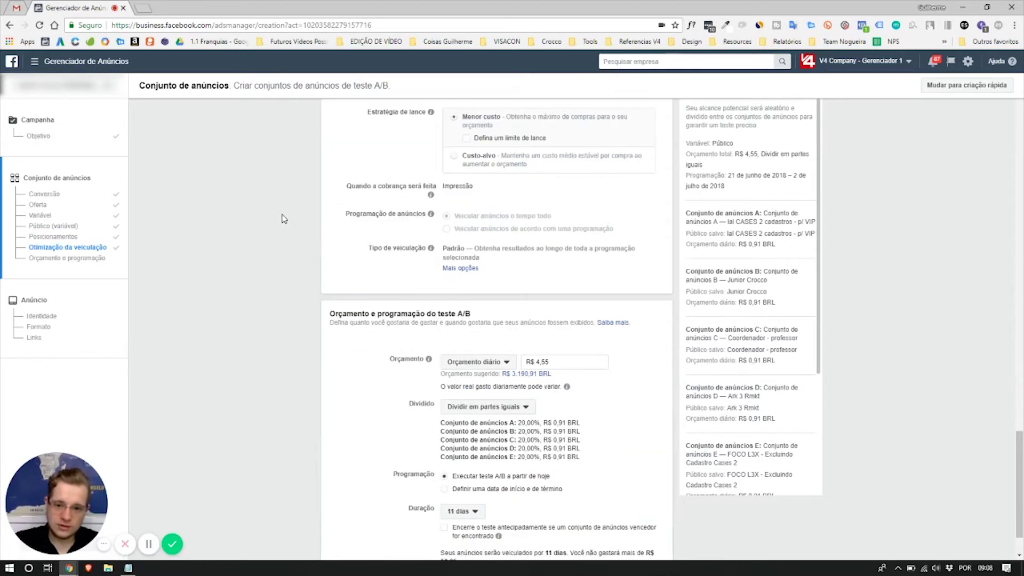
{"action": "scroll", "coordinate": [293, 245], "scroll_direction": "down", "scroll_amount": 1}
{"action": "left_click", "coordinate": [562, 303]}
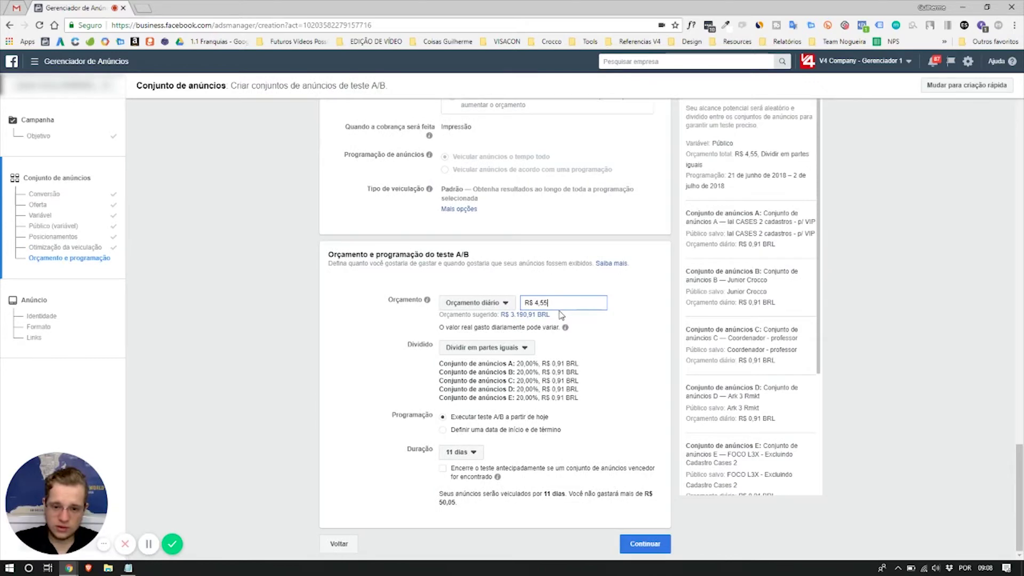
{"action": "double_click", "coordinate": [444, 315]}
{"action": "triple_click", "coordinate": [444, 315]}
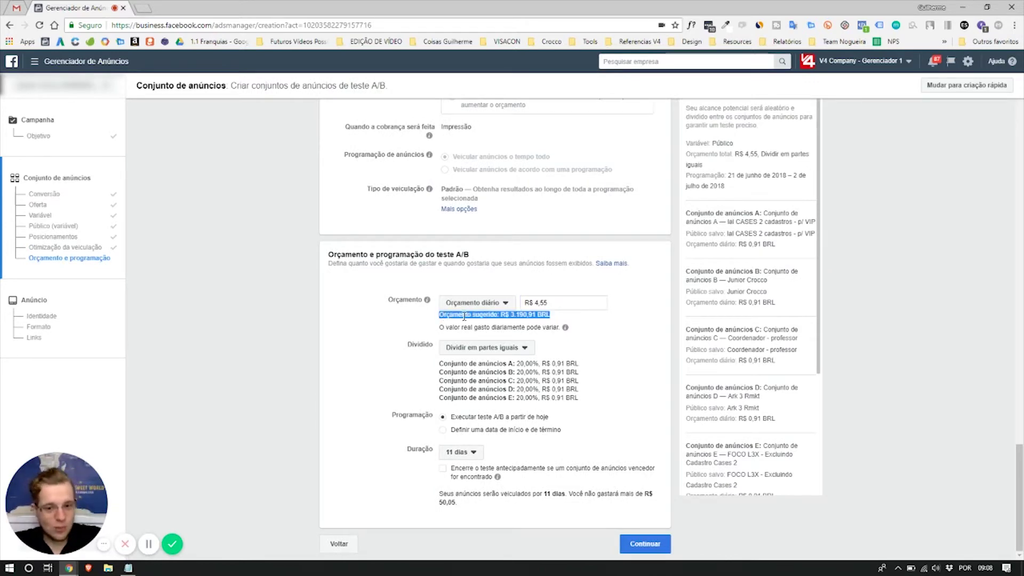
{"action": "triple_click", "coordinate": [444, 315]}
{"action": "left_click", "coordinate": [469, 323]}
{"action": "left_click", "coordinate": [526, 315]}
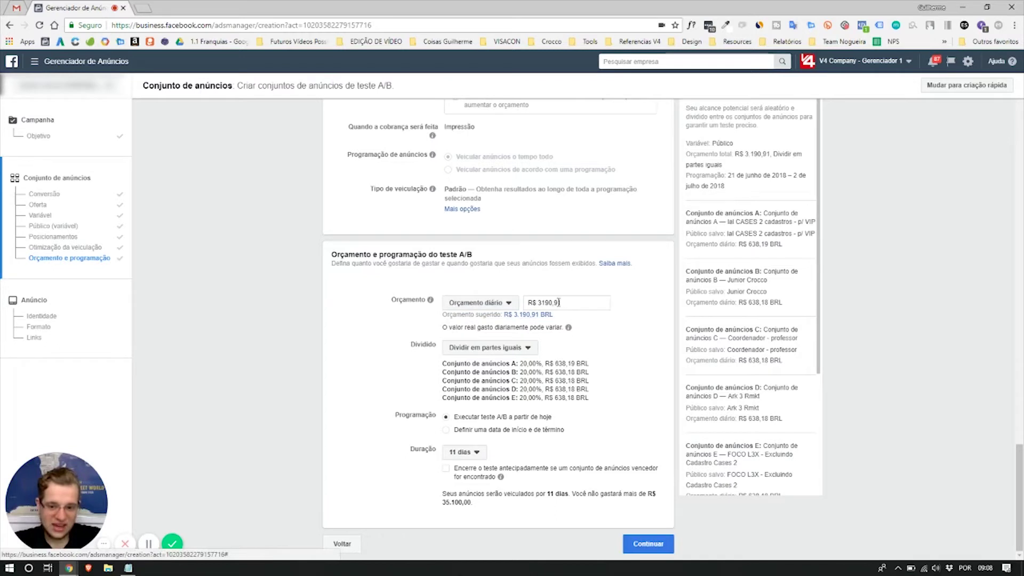
Try a test duration of 3 dias to compare the suggested daily budget.
{"action": "left_click_drag", "start_coordinate": [592, 302], "coordinate": [534, 302]}
{"action": "left_click", "coordinate": [563, 305]}
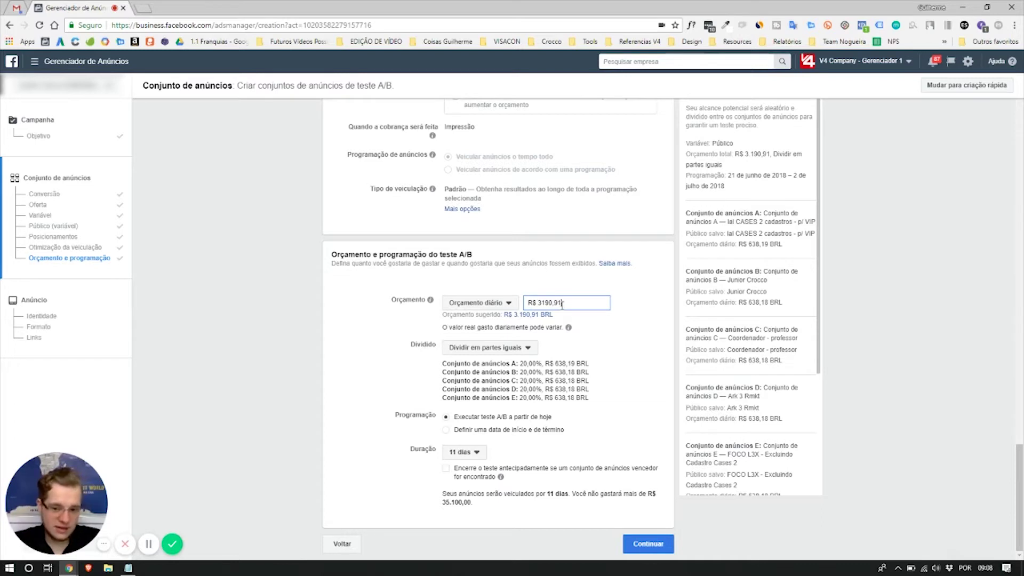
{"action": "left_click", "coordinate": [470, 452]}
{"action": "left_click", "coordinate": [461, 321]}
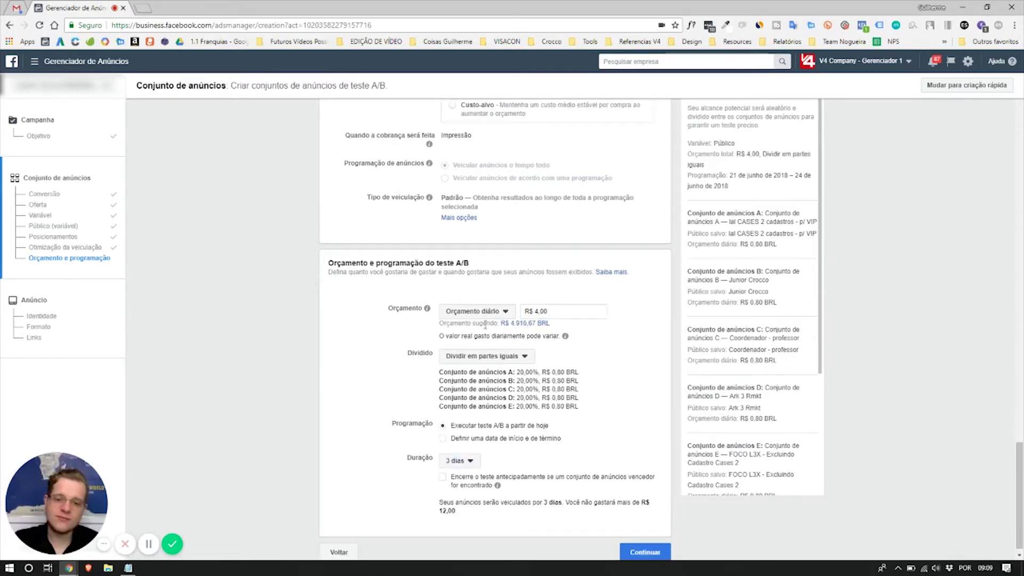
Set the test duration back to 11 dias and reapply the suggested daily budget of R$ 3.190,91.
{"action": "left_click", "coordinate": [453, 462]}
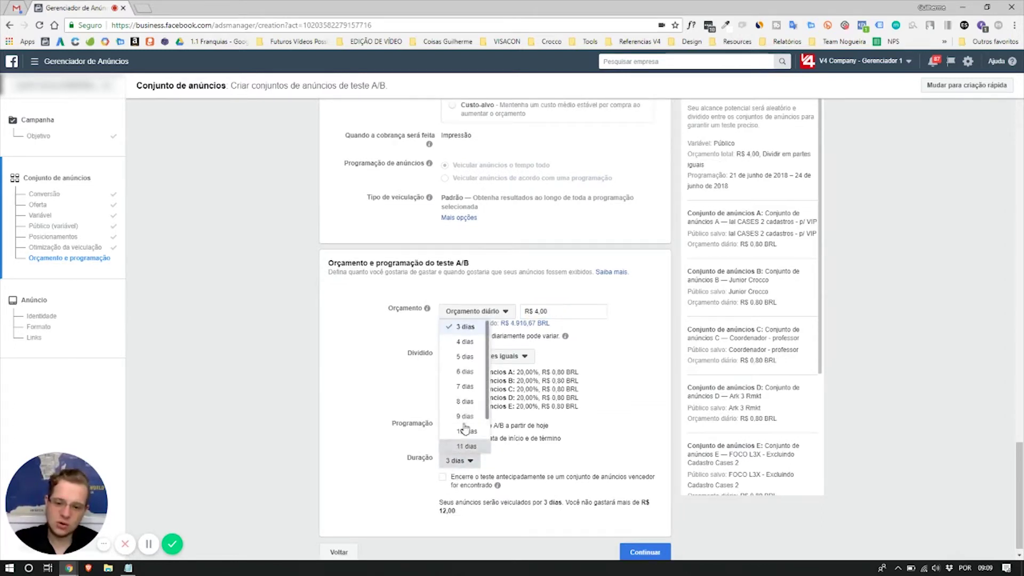
{"action": "left_click", "coordinate": [466, 446]}
{"action": "left_click_drag", "start_coordinate": [438, 324], "coordinate": [498, 321]}
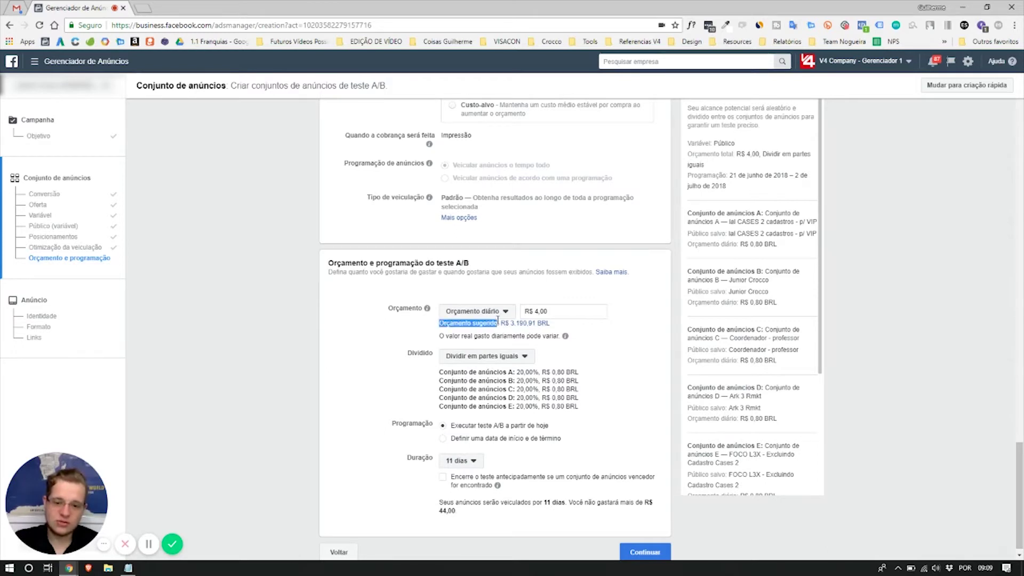
{"action": "left_click", "coordinate": [526, 323]}
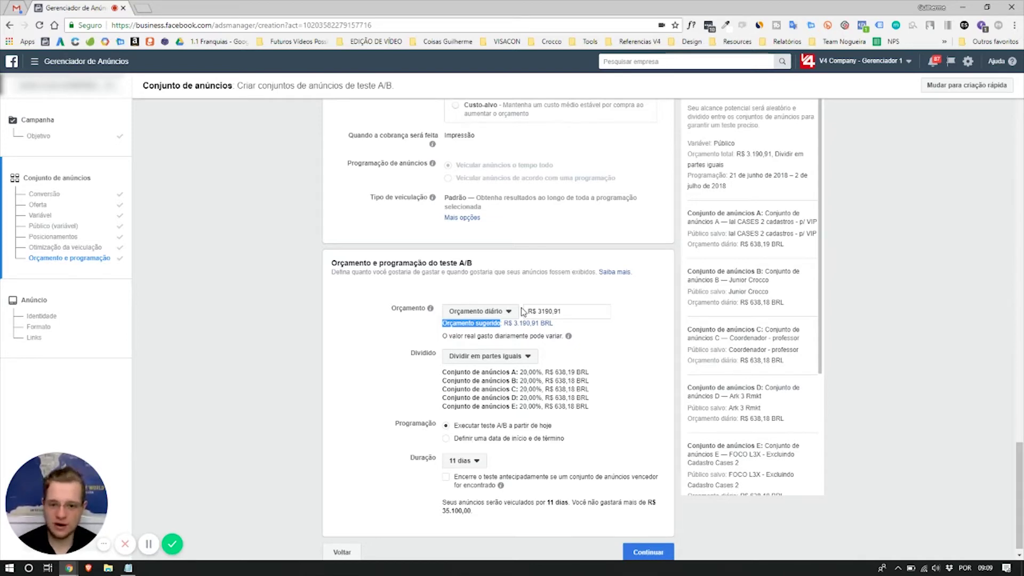
Remove ad sets E, D and C from the audience test.
{"action": "scroll", "coordinate": [436, 380], "scroll_direction": "up", "scroll_amount": 15}
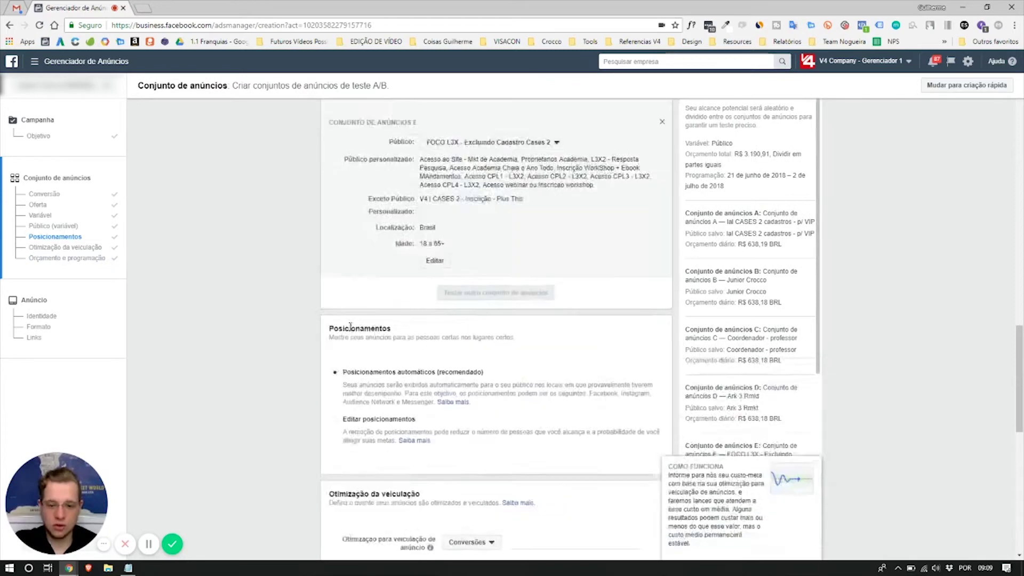
{"action": "left_click", "coordinate": [662, 442]}
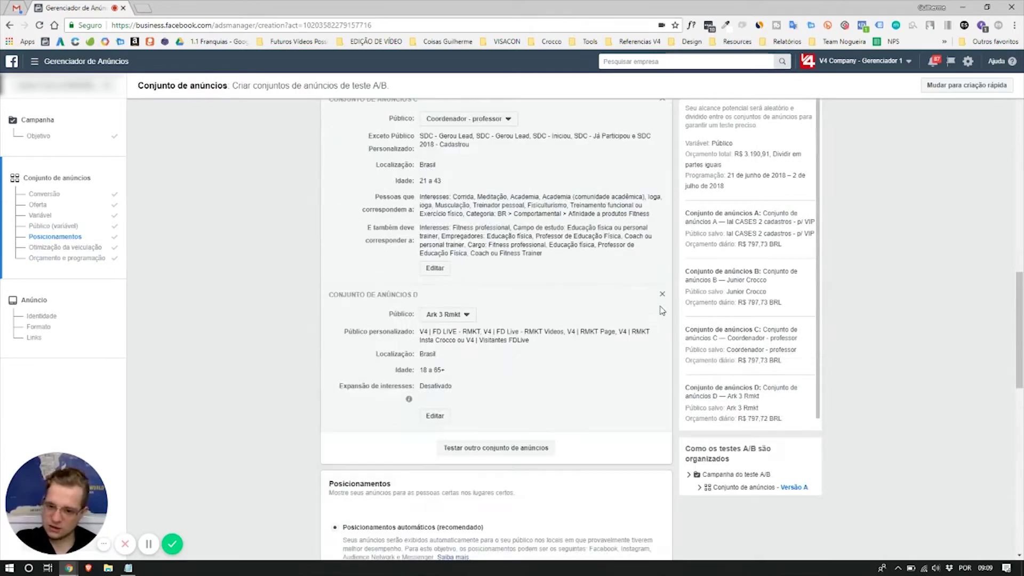
{"action": "left_click", "coordinate": [662, 294]}
{"action": "left_click", "coordinate": [662, 312]}
Apply the suggested daily budget of R$ 1.073,64 for the two remaining ad sets and check the schedule settings.
{"action": "scroll", "coordinate": [590, 222], "scroll_direction": "down", "scroll_amount": 9}
{"action": "scroll", "coordinate": [362, 260], "scroll_direction": "down", "scroll_amount": 2}
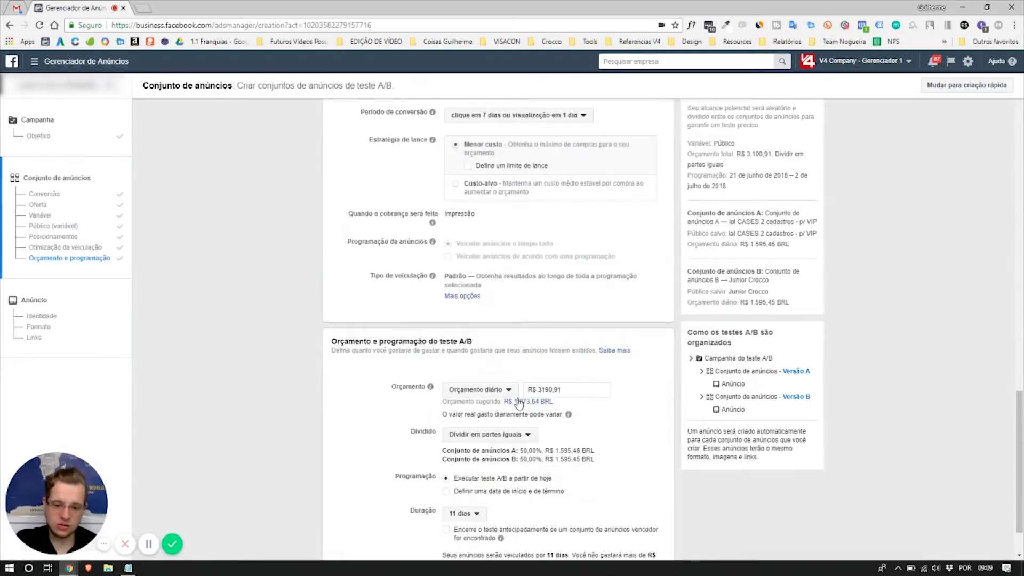
{"action": "left_click", "coordinate": [542, 390]}
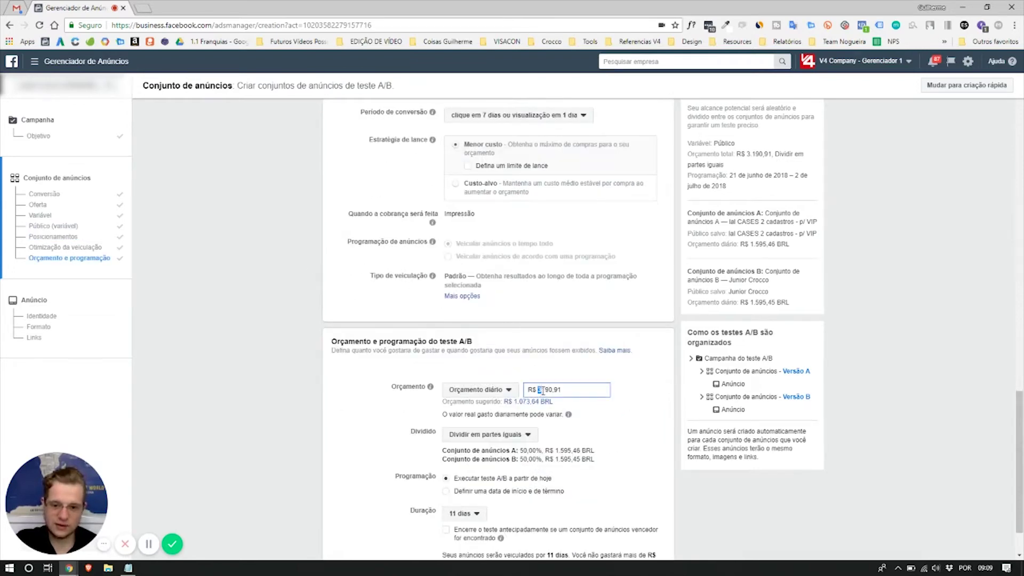
{"action": "double_click", "coordinate": [542, 390]}
{"action": "left_click", "coordinate": [538, 402]}
{"action": "scroll", "coordinate": [449, 397], "scroll_direction": "down", "scroll_amount": 2}
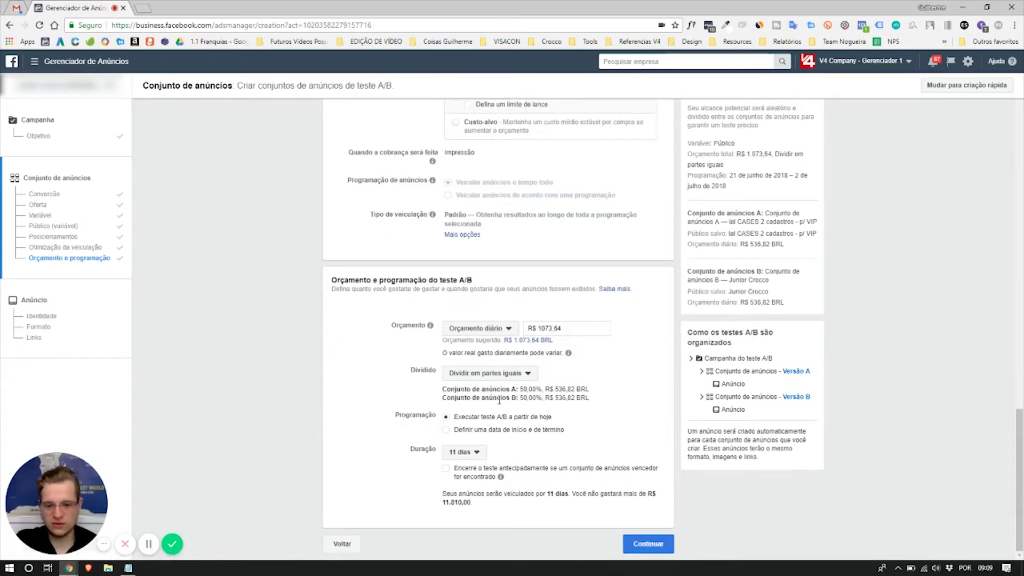
{"action": "left_click_drag", "start_coordinate": [471, 417], "coordinate": [555, 430]}
{"action": "left_click", "coordinate": [520, 424]}
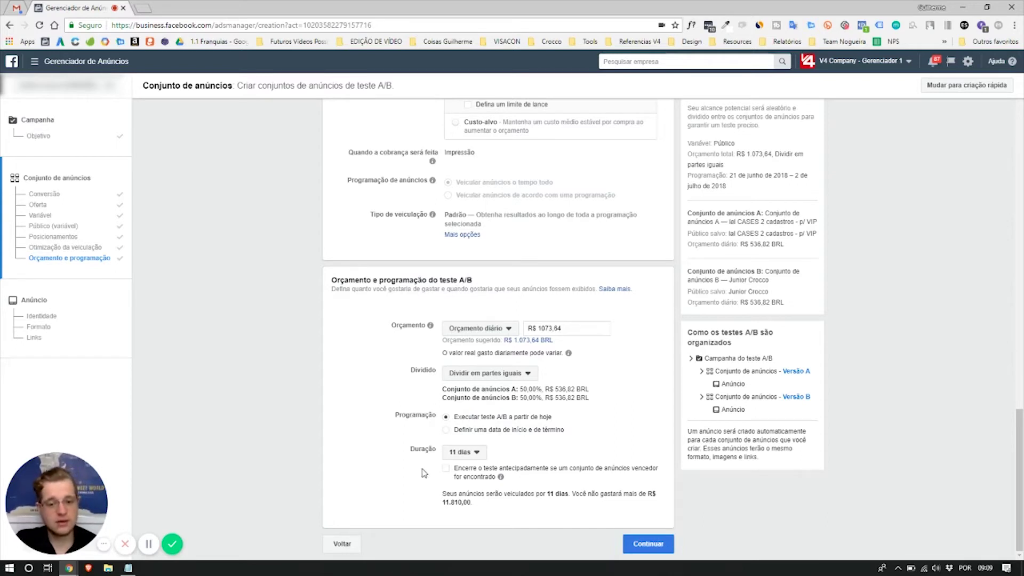
Check the test duration options and enable ending the A/B test early if a winning ad set is found.
{"action": "left_click_drag", "start_coordinate": [411, 449], "coordinate": [457, 454]}
{"action": "left_click", "coordinate": [457, 453]}
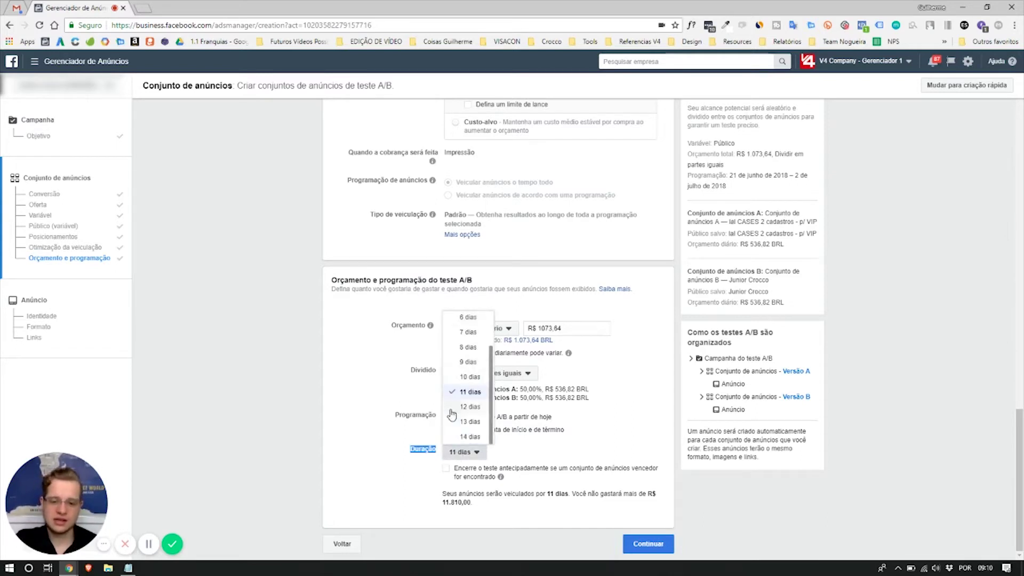
{"action": "left_click", "coordinate": [429, 469]}
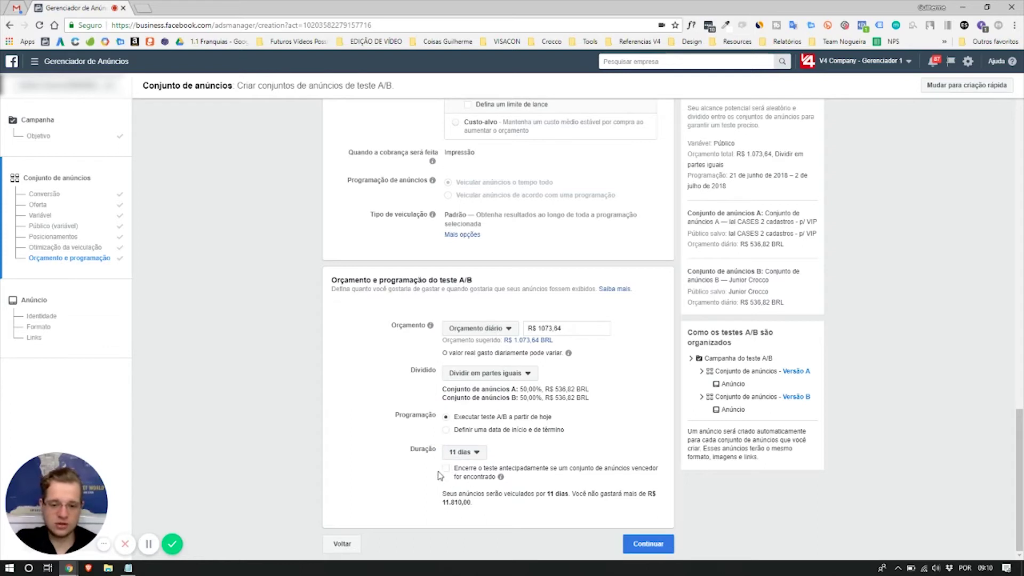
{"action": "left_click", "coordinate": [500, 470]}
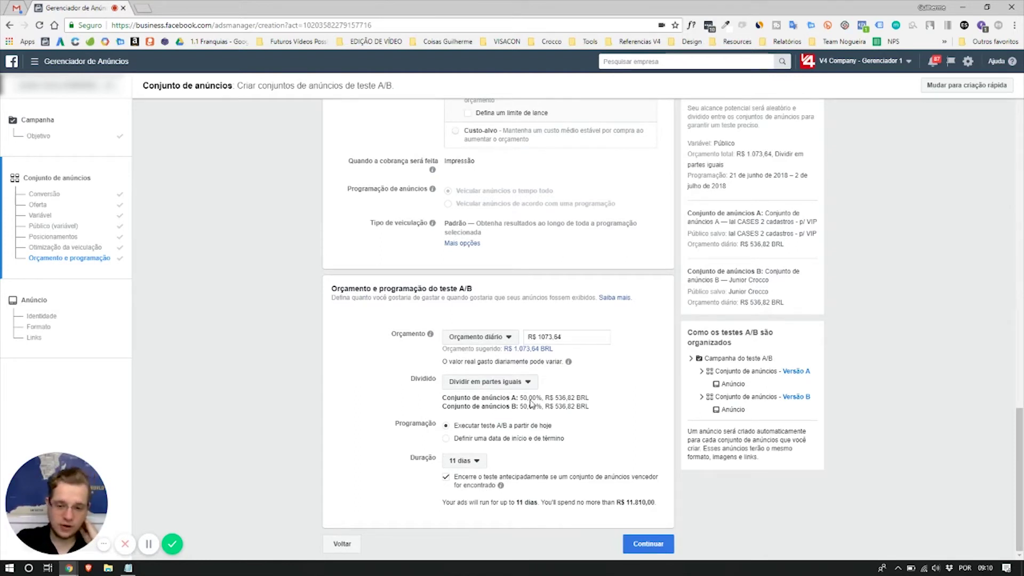
Switch the A/B test's budget type to Orçamento vitalício and set the amount to R$ 5000.
{"action": "left_click", "coordinate": [497, 340]}
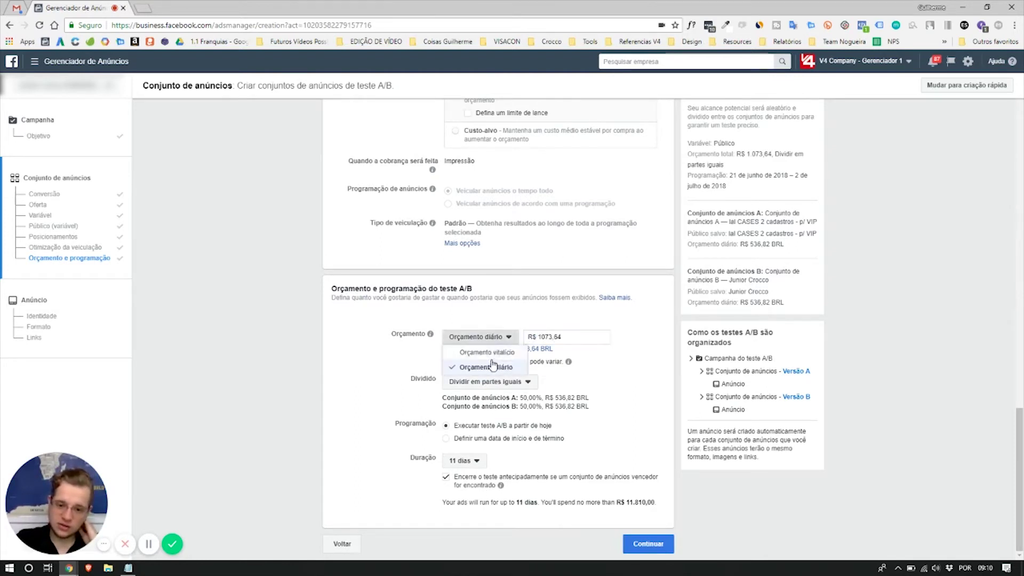
{"action": "left_click", "coordinate": [480, 353]}
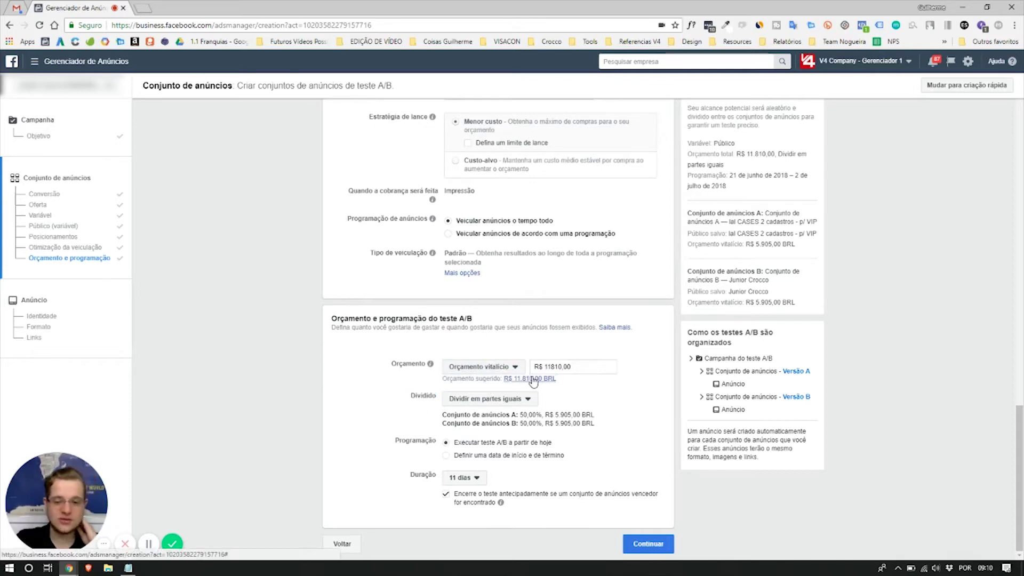
{"action": "scroll", "coordinate": [322, 397], "scroll_direction": "up", "scroll_amount": 6}
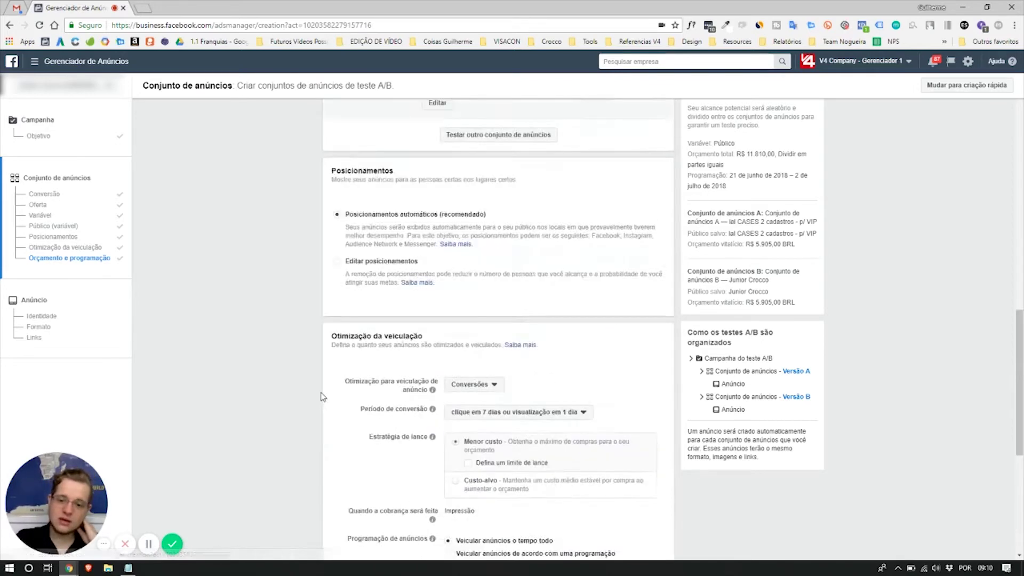
{"action": "scroll", "coordinate": [322, 397], "scroll_direction": "up", "scroll_amount": 15}
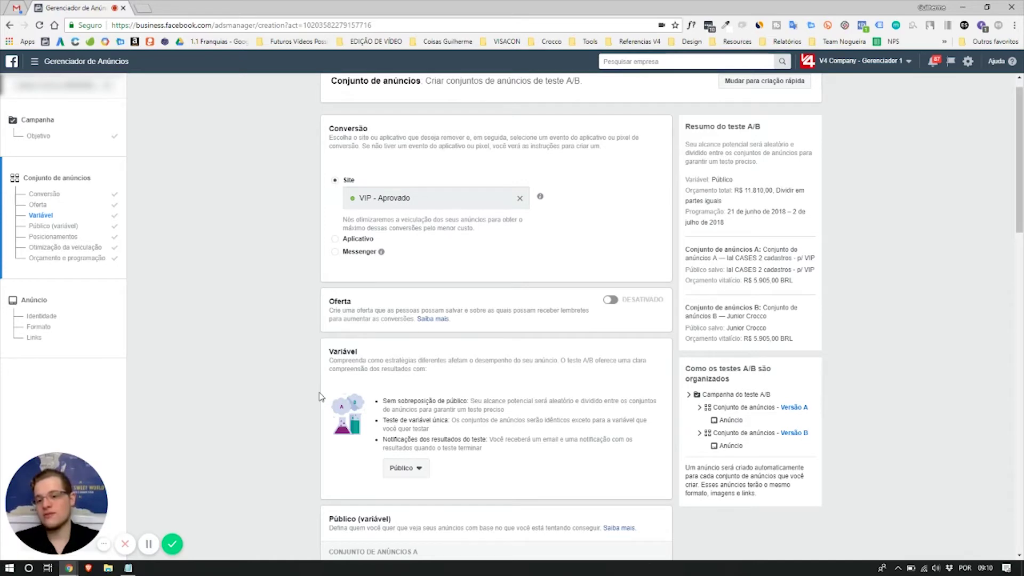
{"action": "scroll", "coordinate": [325, 393], "scroll_direction": "down", "scroll_amount": 3}
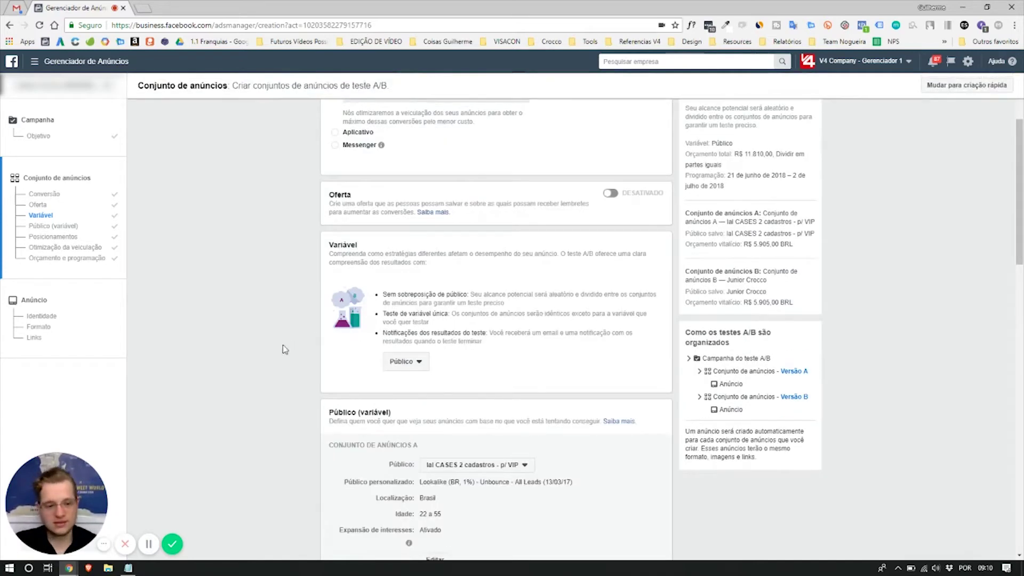
{"action": "scroll", "coordinate": [283, 345], "scroll_direction": "down", "scroll_amount": 8}
{"action": "scroll", "coordinate": [250, 352], "scroll_direction": "down", "scroll_amount": 6}
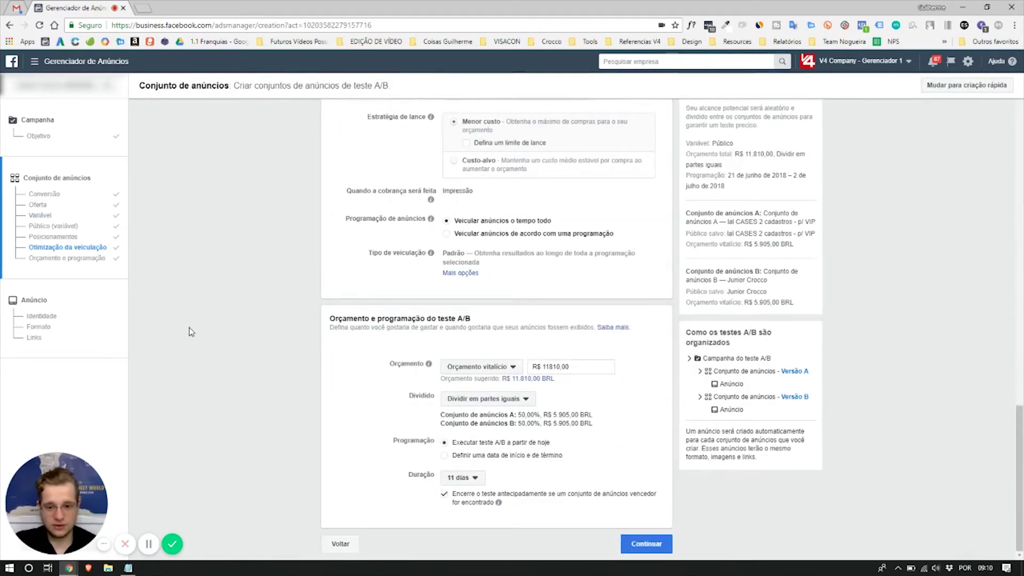
{"action": "left_click_drag", "start_coordinate": [579, 367], "coordinate": [506, 362]}
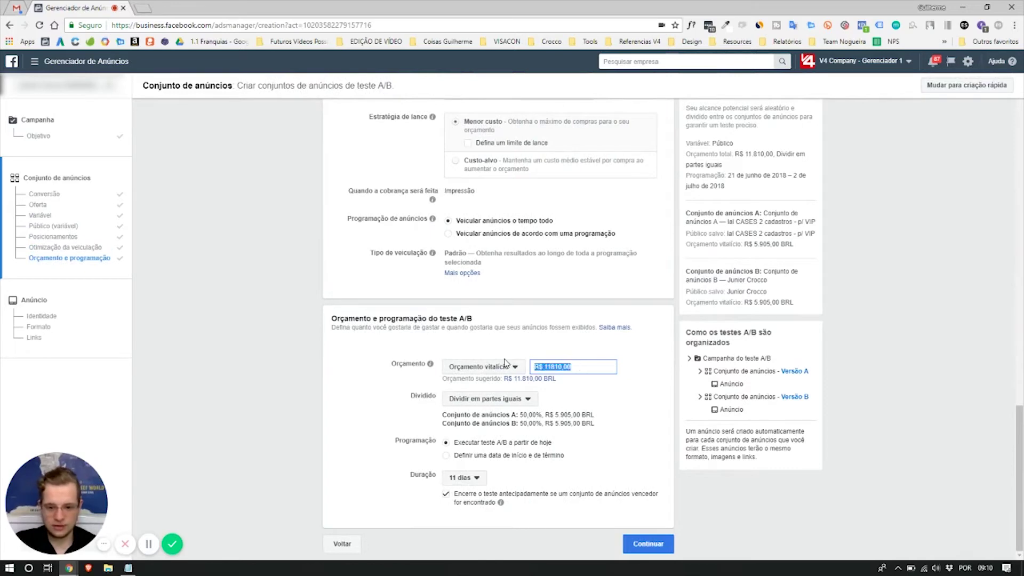
{"action": "type", "text": "5000"}
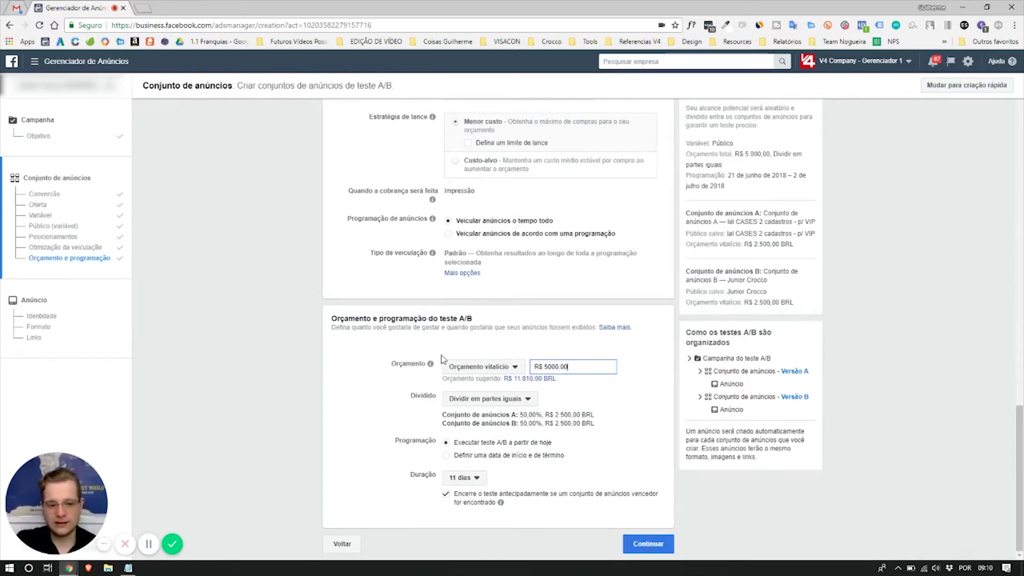
Continue to the ad setup stage, look over it, and close the campaign creation, saving the changes as a draft.
{"action": "left_click", "coordinate": [648, 543]}
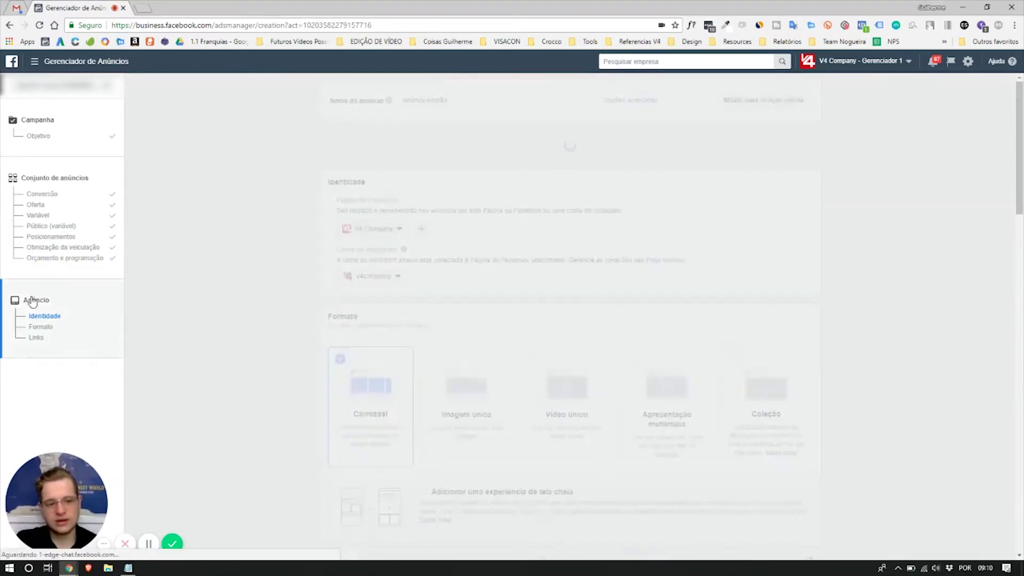
{"action": "scroll", "coordinate": [308, 275], "scroll_direction": "down", "scroll_amount": 15}
{"action": "scroll", "coordinate": [544, 327], "scroll_direction": "up", "scroll_amount": 15}
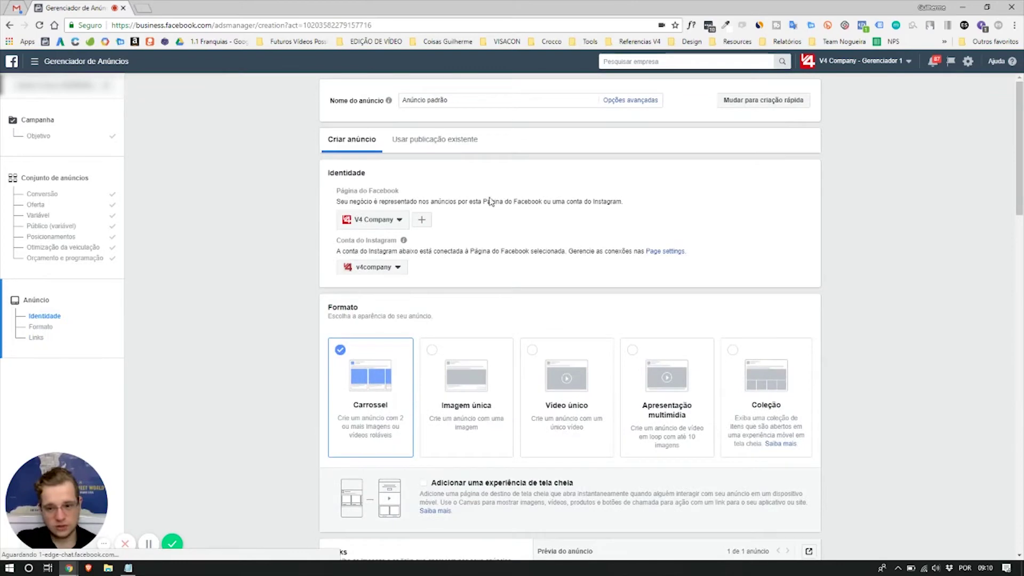
{"action": "scroll", "coordinate": [555, 172], "scroll_direction": "down", "scroll_amount": 3}
{"action": "left_click", "coordinate": [79, 554]}
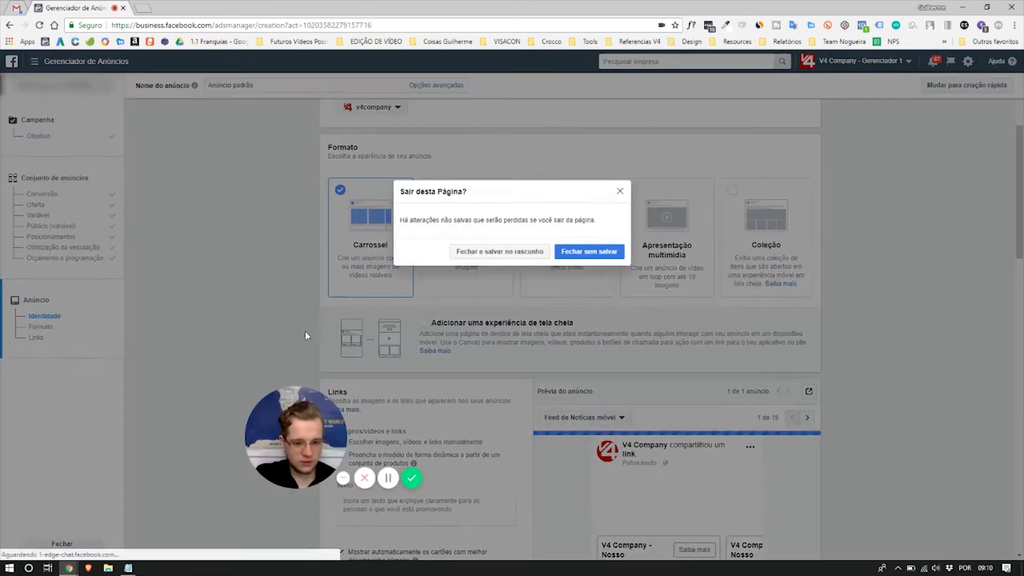
{"action": "left_click", "coordinate": [519, 256]}
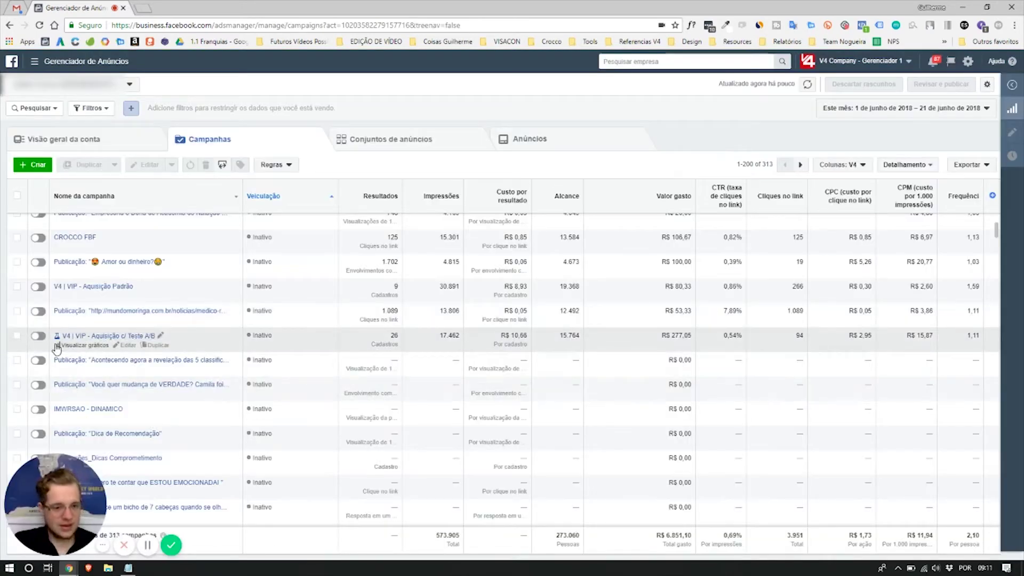
Open the ad sets of the campaign "V4 | VIP - Aquisição c/ Teste A/B" and set the date range to Vitalício.
{"action": "mouse_move", "coordinate": [58, 342]}
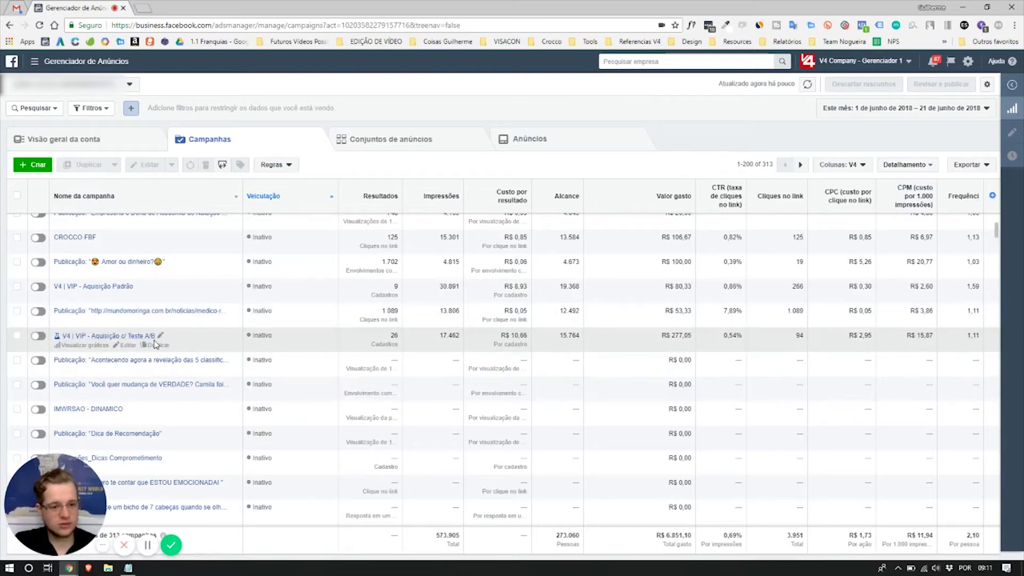
{"action": "left_click", "coordinate": [107, 339]}
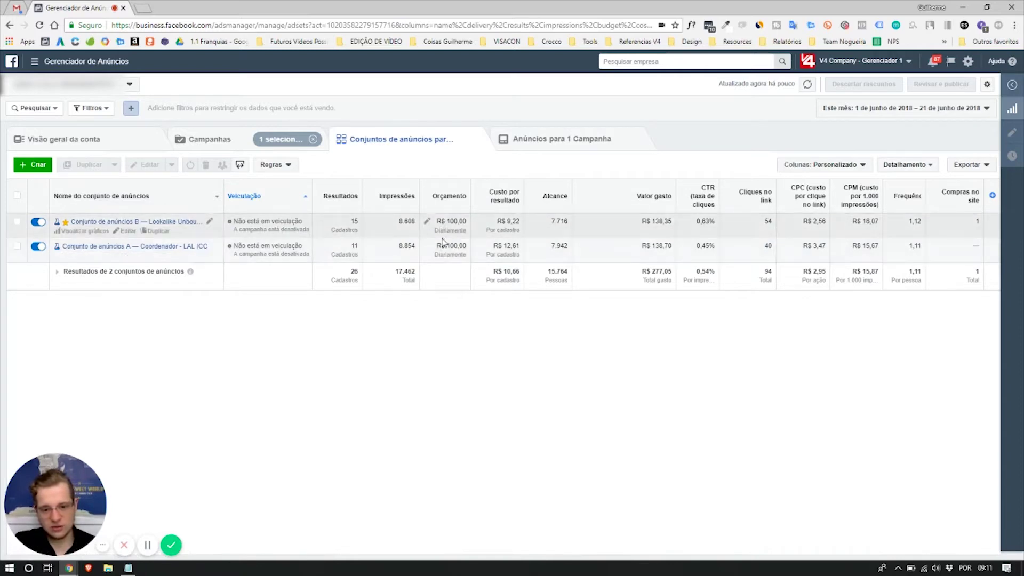
{"action": "left_click", "coordinate": [917, 108]}
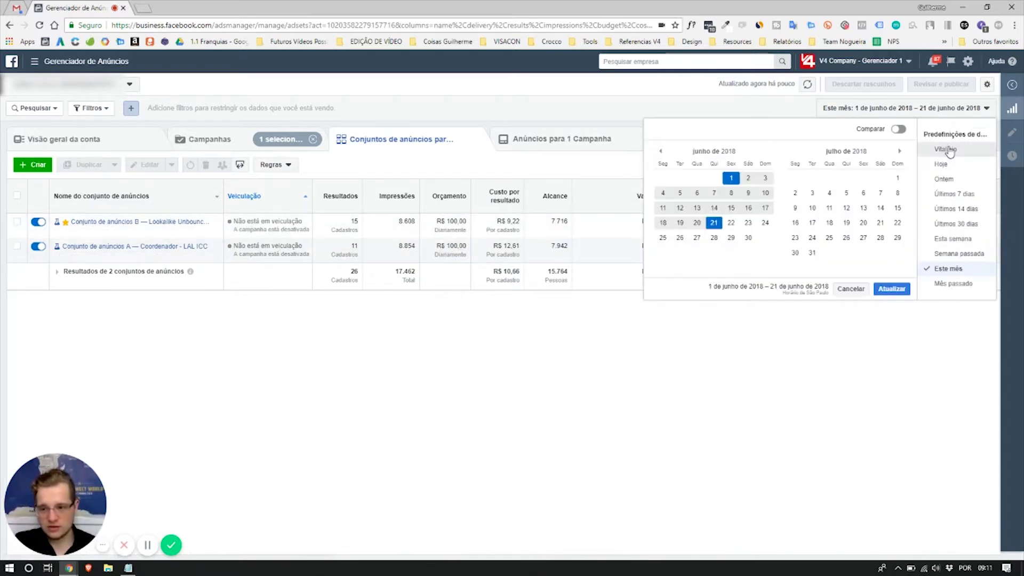
{"action": "left_click", "coordinate": [949, 151]}
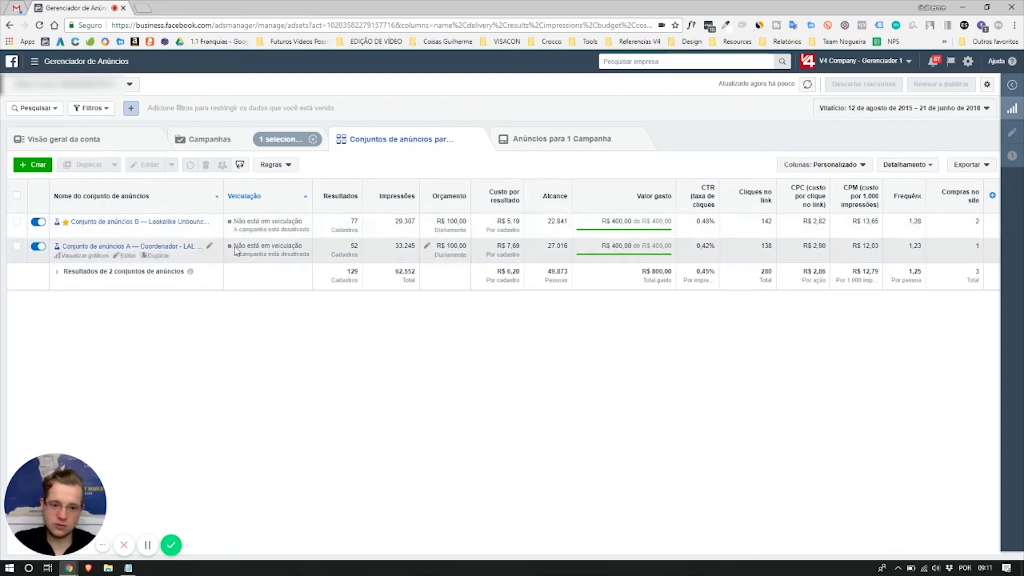
Read the winner explanation for ad set B, including why it won and its chance of winning again.
{"action": "mouse_move", "coordinate": [64, 231]}
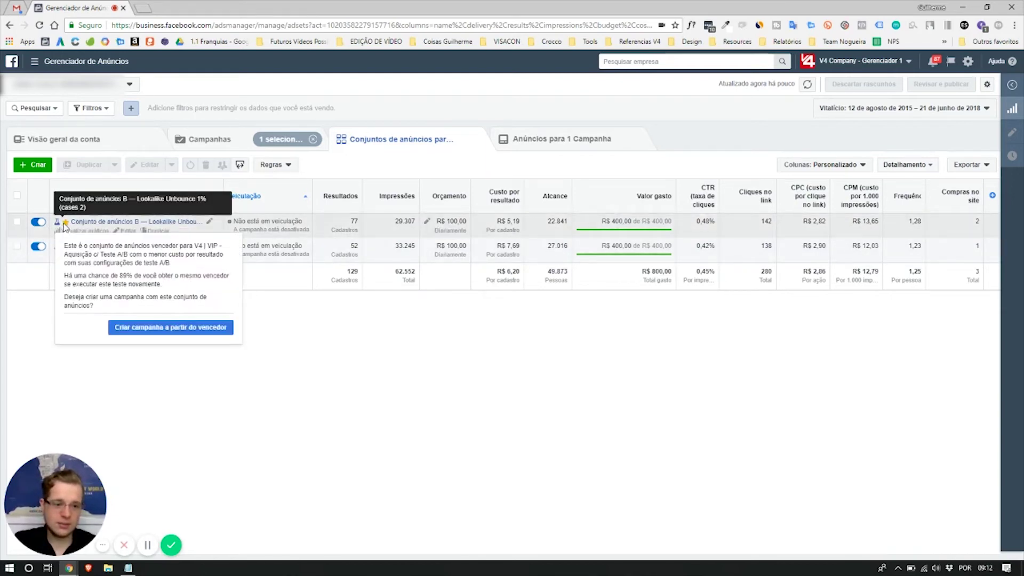
{"action": "left_click_drag", "start_coordinate": [64, 246], "coordinate": [202, 276]}
{"action": "left_click", "coordinate": [172, 277]}
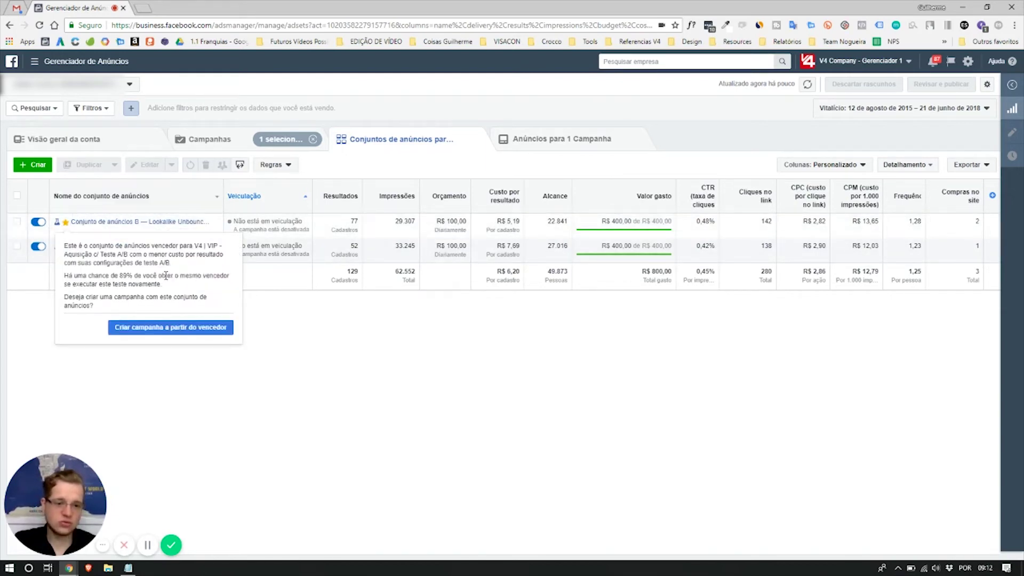
{"action": "left_click_drag", "start_coordinate": [65, 248], "coordinate": [223, 255]}
{"action": "left_click", "coordinate": [79, 263]}
{"action": "left_click_drag", "start_coordinate": [134, 256], "coordinate": [198, 246]}
{"action": "left_click", "coordinate": [75, 263]}
{"action": "left_click_drag", "start_coordinate": [70, 263], "coordinate": [170, 263]}
{"action": "left_click", "coordinate": [126, 278]}
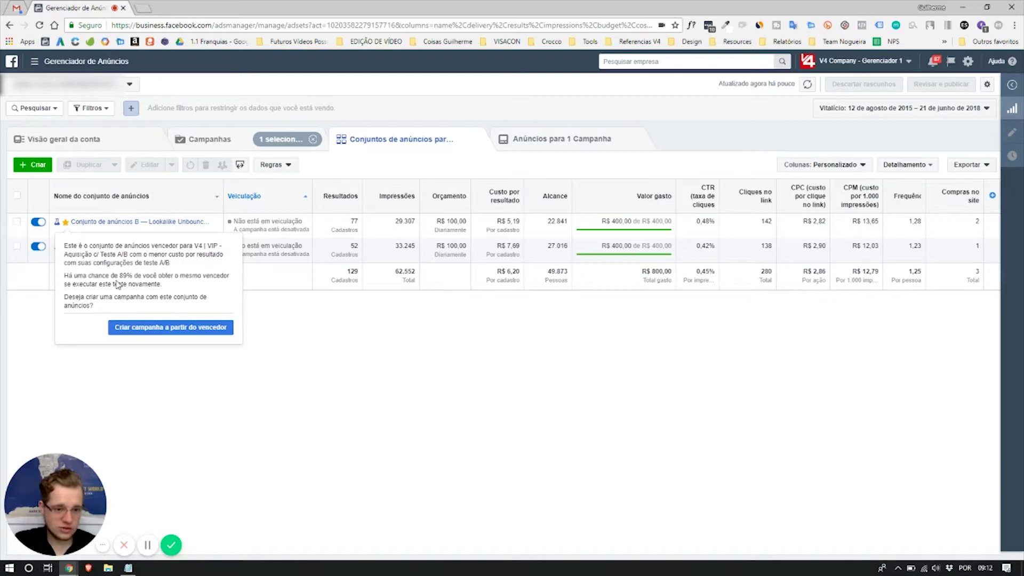
{"action": "left_click_drag", "start_coordinate": [64, 276], "coordinate": [102, 276]}
{"action": "left_click", "coordinate": [122, 276]}
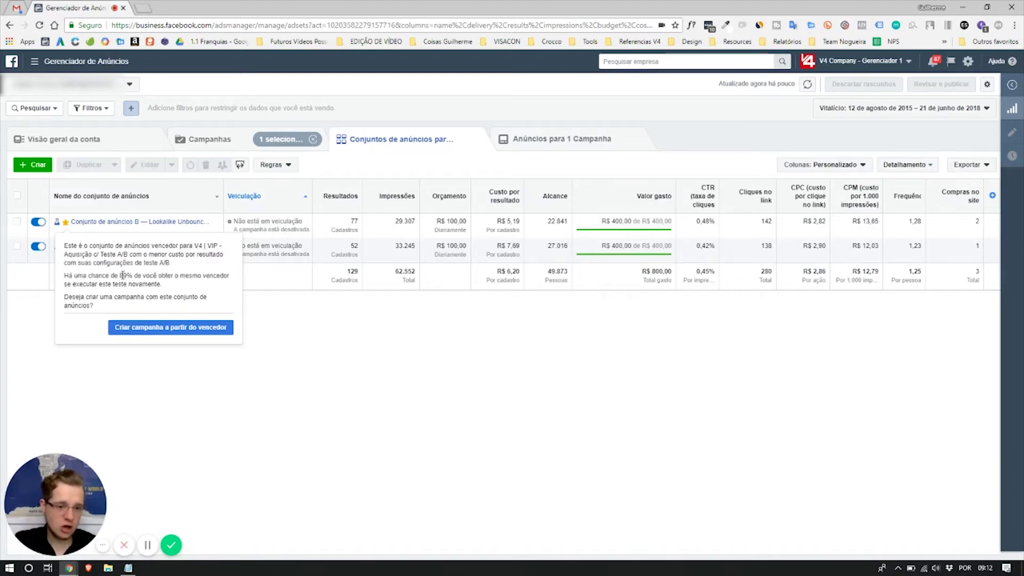
{"action": "triple_click", "coordinate": [122, 276]}
{"action": "left_click", "coordinate": [132, 278]}
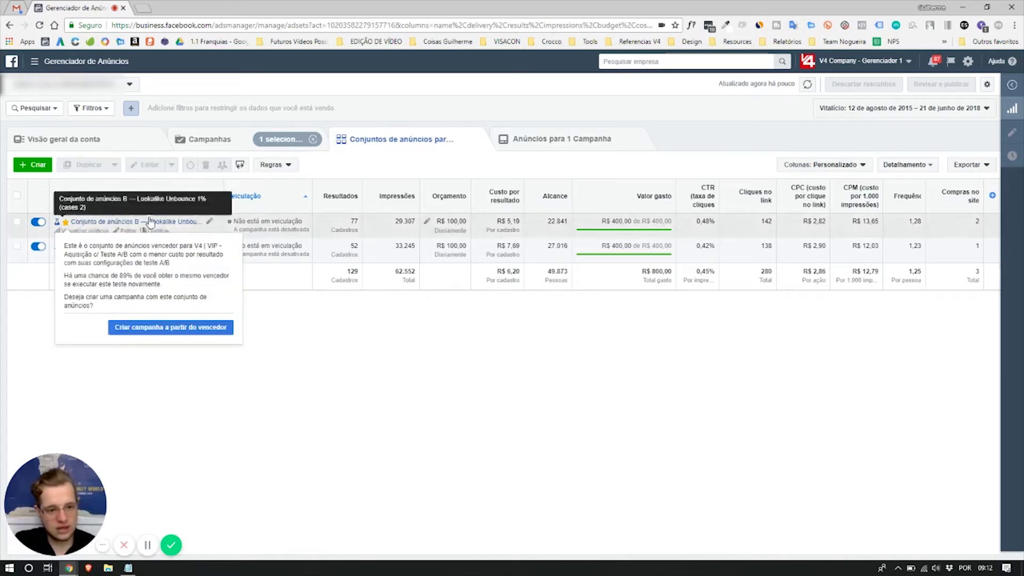
Glance at the campaign's ads, return to its ad sets, and start a new campaign from the winning ad set B.
{"action": "left_click", "coordinate": [582, 143]}
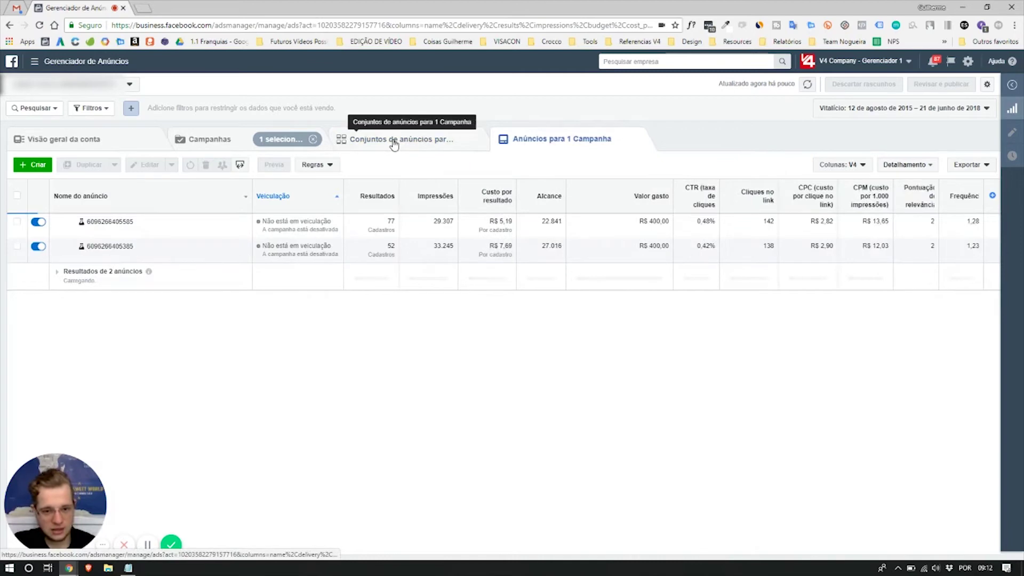
{"action": "left_click", "coordinate": [342, 143]}
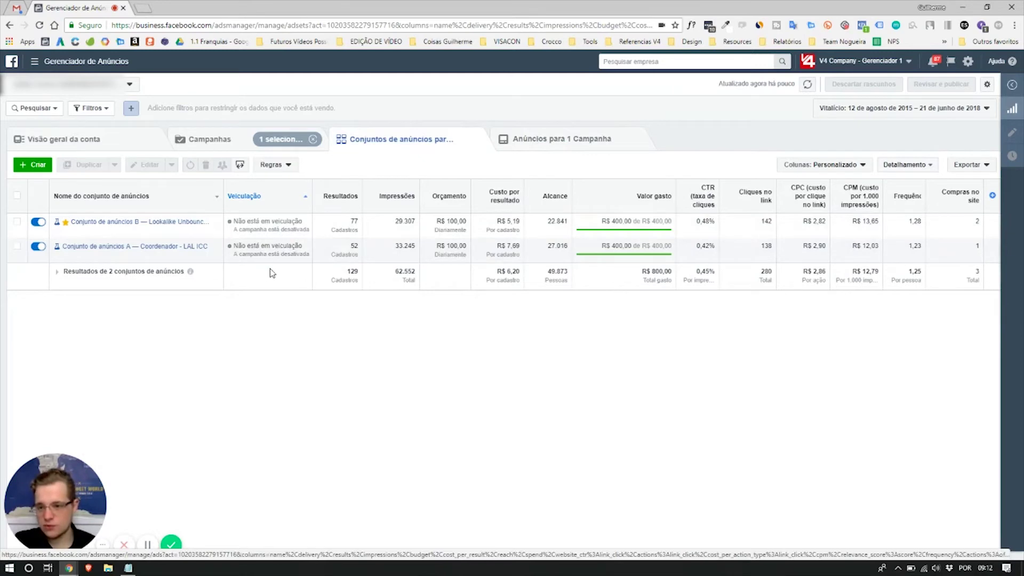
{"action": "mouse_move", "coordinate": [65, 226]}
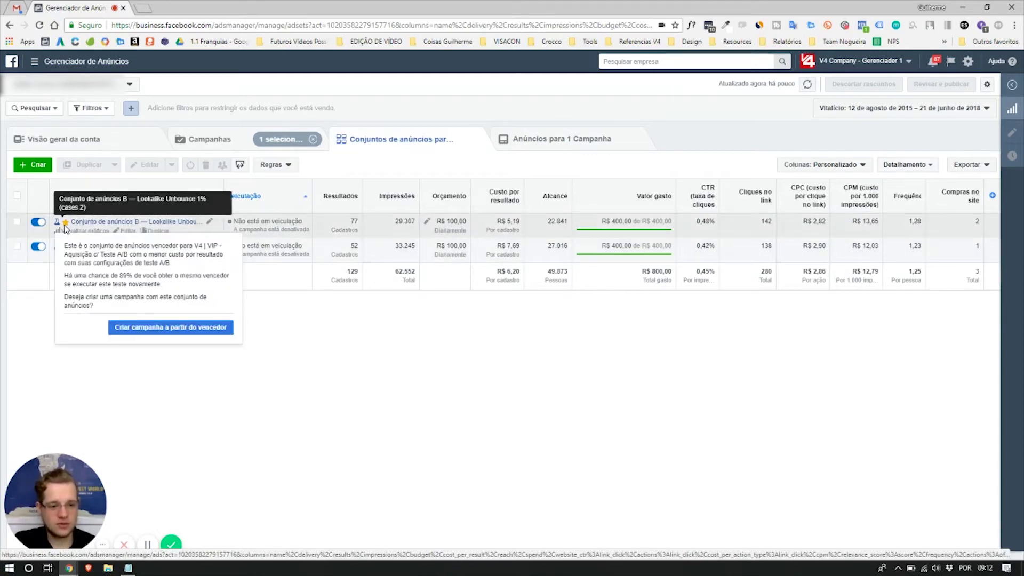
{"action": "left_click_drag", "start_coordinate": [65, 254], "coordinate": [168, 286]}
{"action": "left_click", "coordinate": [170, 288]}
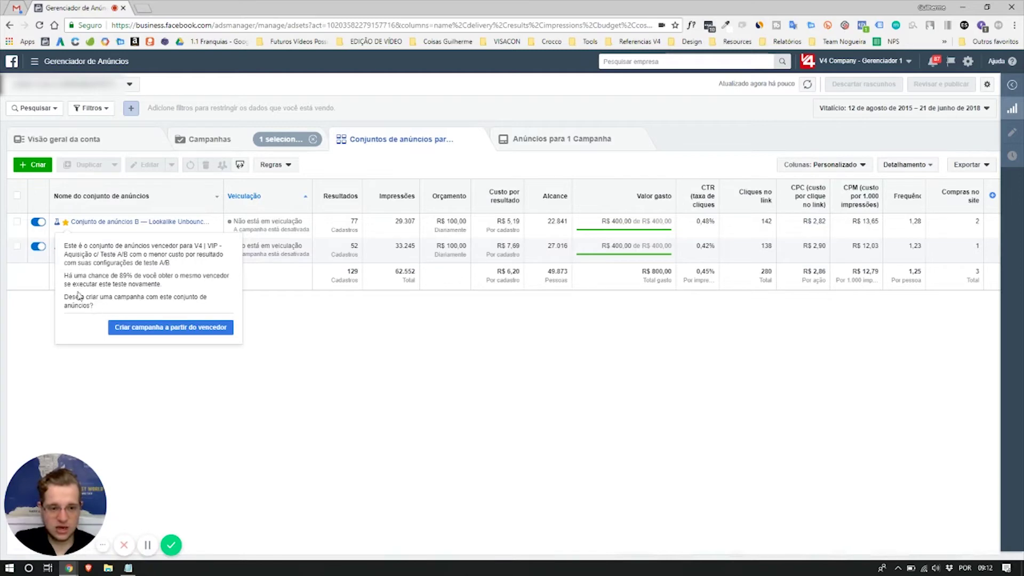
{"action": "left_click", "coordinate": [143, 327]}
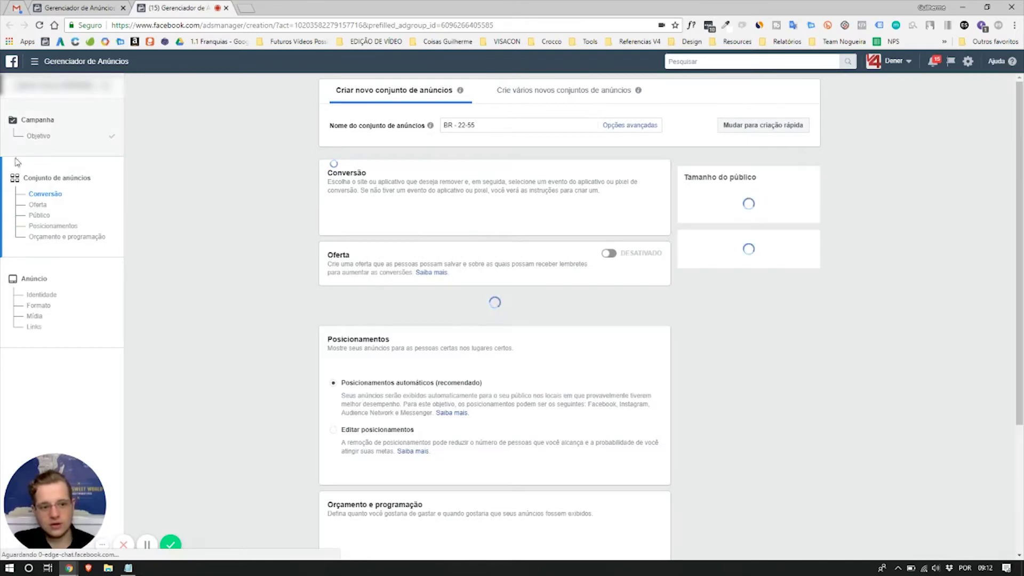
Review the new campaign's prefilled ad set budget, schedule and optimization, plus the ad's identity, format and images.
{"action": "scroll", "coordinate": [268, 208], "scroll_direction": "down", "scroll_amount": 5}
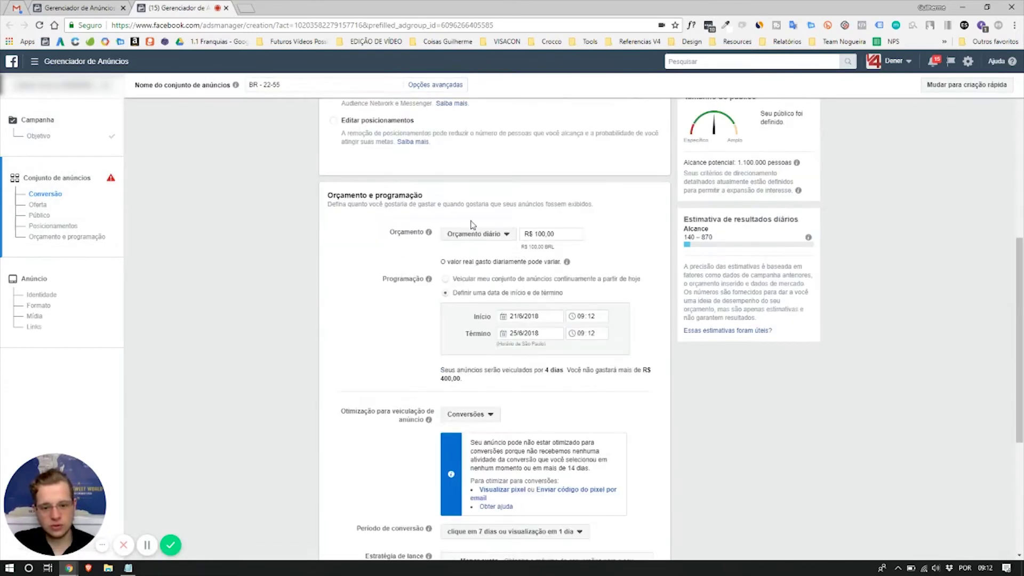
{"action": "scroll", "coordinate": [473, 224], "scroll_direction": "down", "scroll_amount": 3}
{"action": "scroll", "coordinate": [520, 189], "scroll_direction": "up", "scroll_amount": 2}
{"action": "scroll", "coordinate": [541, 187], "scroll_direction": "down", "scroll_amount": 2}
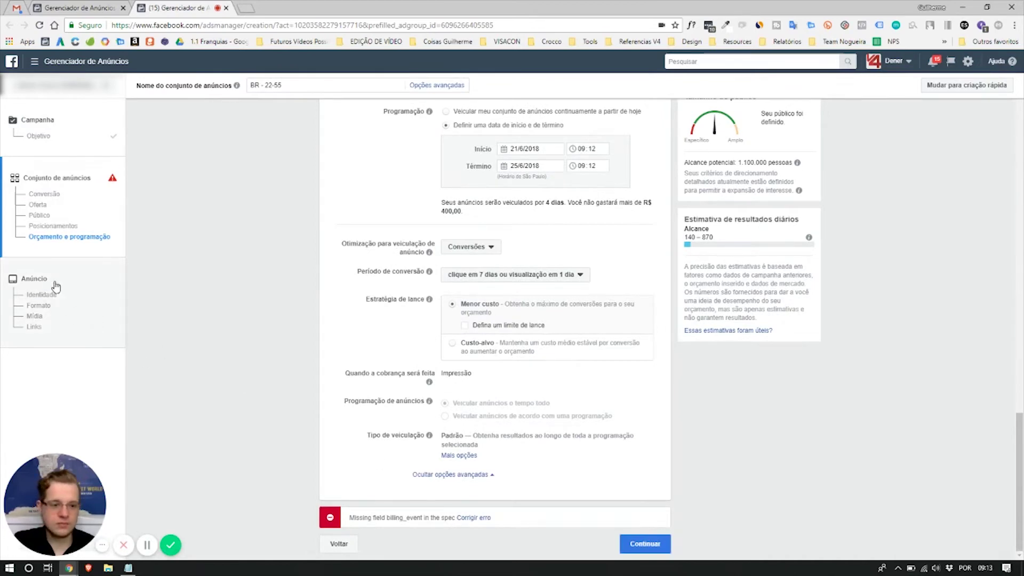
{"action": "left_click", "coordinate": [53, 283]}
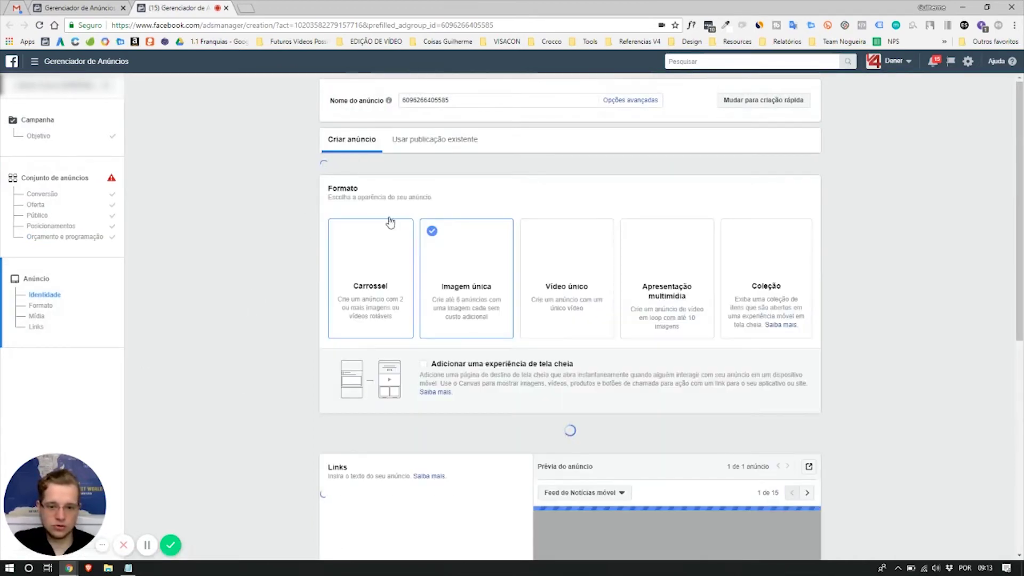
{"action": "scroll", "coordinate": [265, 197], "scroll_direction": "down", "scroll_amount": 1}
{"action": "scroll", "coordinate": [296, 204], "scroll_direction": "down", "scroll_amount": 10}
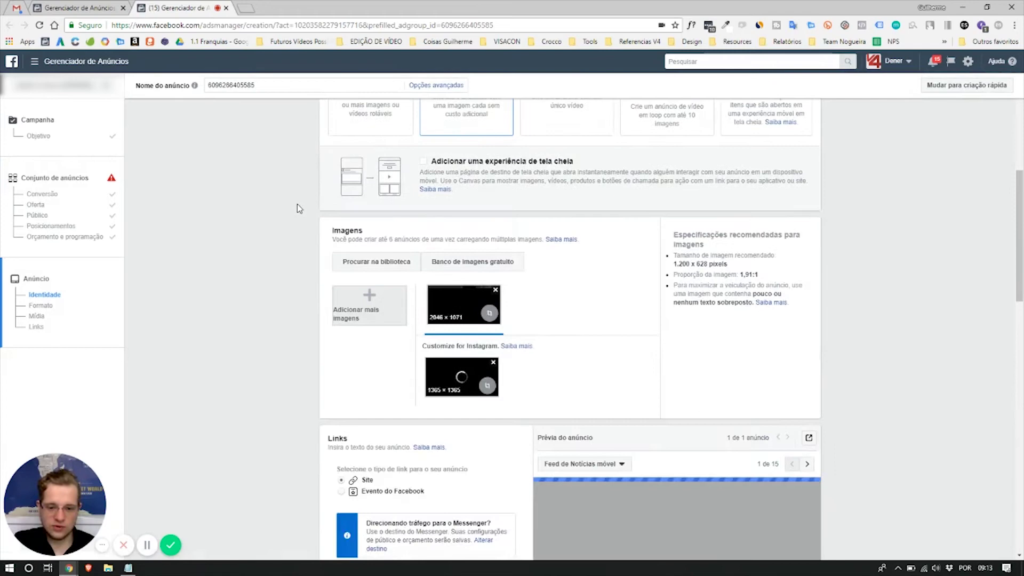
{"action": "scroll", "coordinate": [178, 308], "scroll_direction": "up", "scroll_amount": 12}
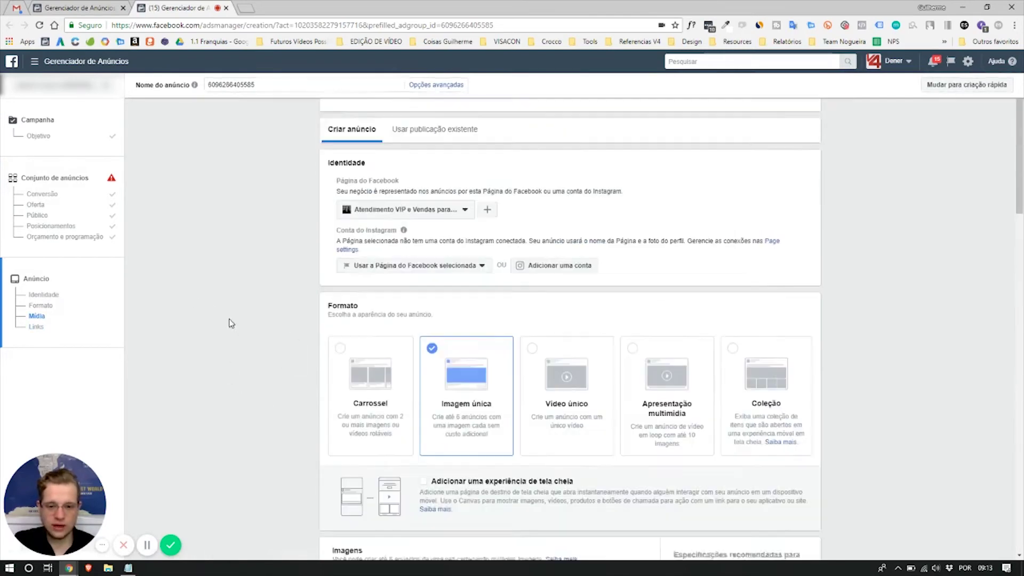
{"action": "left_click_drag", "start_coordinate": [53, 518], "coordinate": [131, 388]}
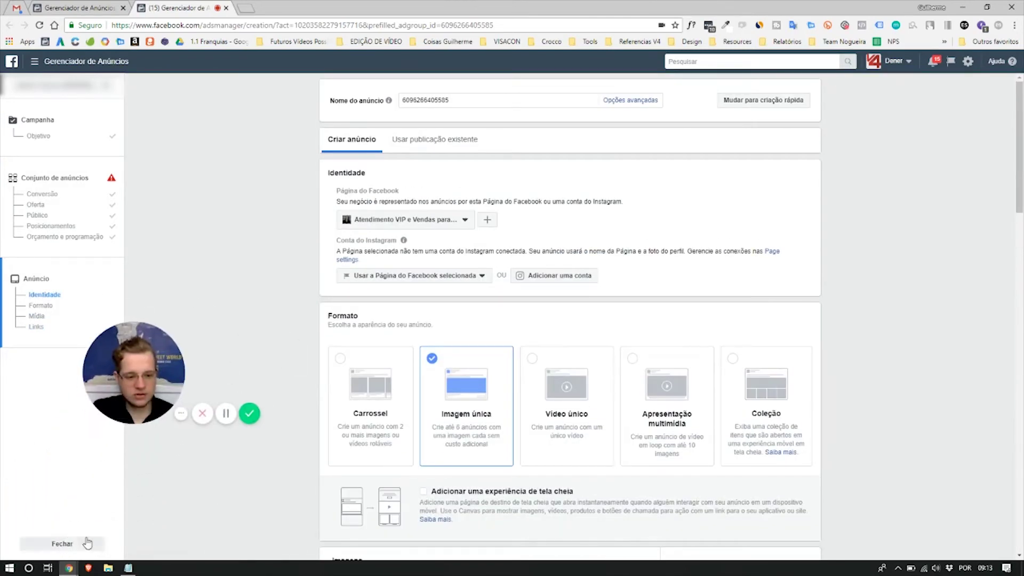
Close the new campaign created from the winning ad set and discard its unsaved changes.
{"action": "left_click", "coordinate": [62, 543]}
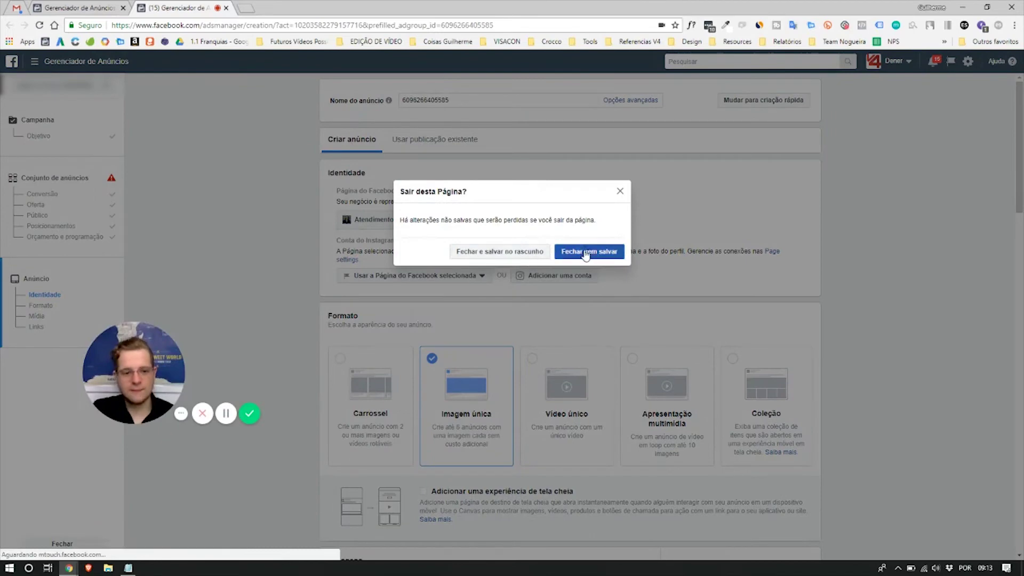
{"action": "left_click", "coordinate": [592, 251]}
{"action": "left_click_drag", "start_coordinate": [138, 377], "coordinate": [61, 472]}
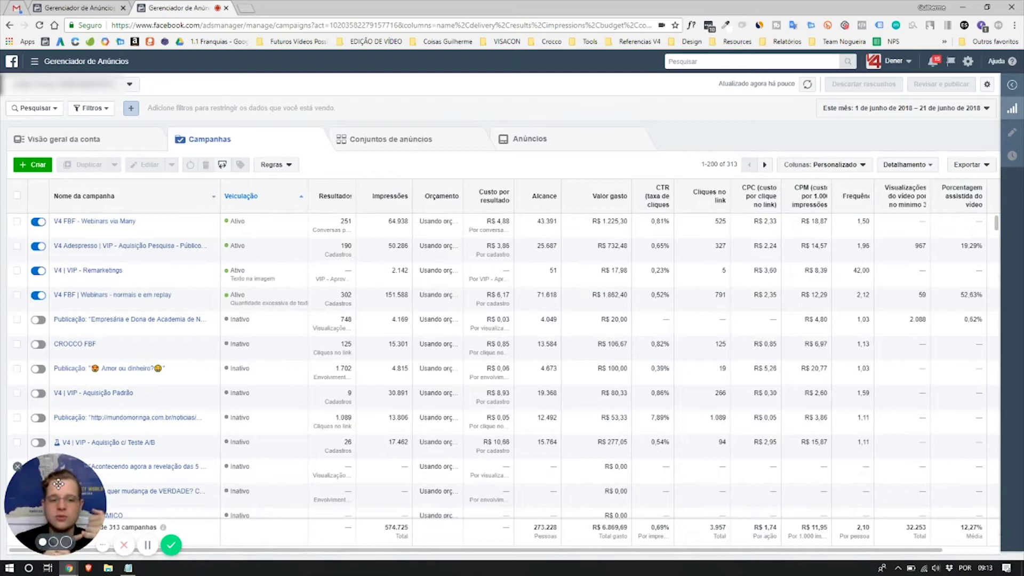
Examine the CPC, CPM and frequency of ad set B in the campaign "V4 | VIP - Aquisição c/ Teste A/B", and return to the campaign list.
{"action": "mouse_move", "coordinate": [251, 236]}
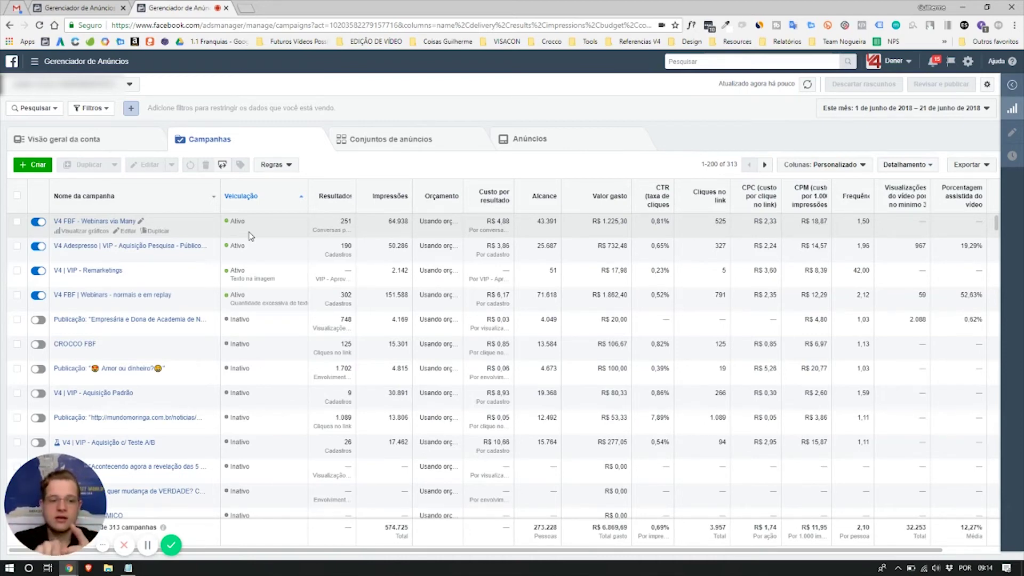
{"action": "left_click", "coordinate": [89, 443]}
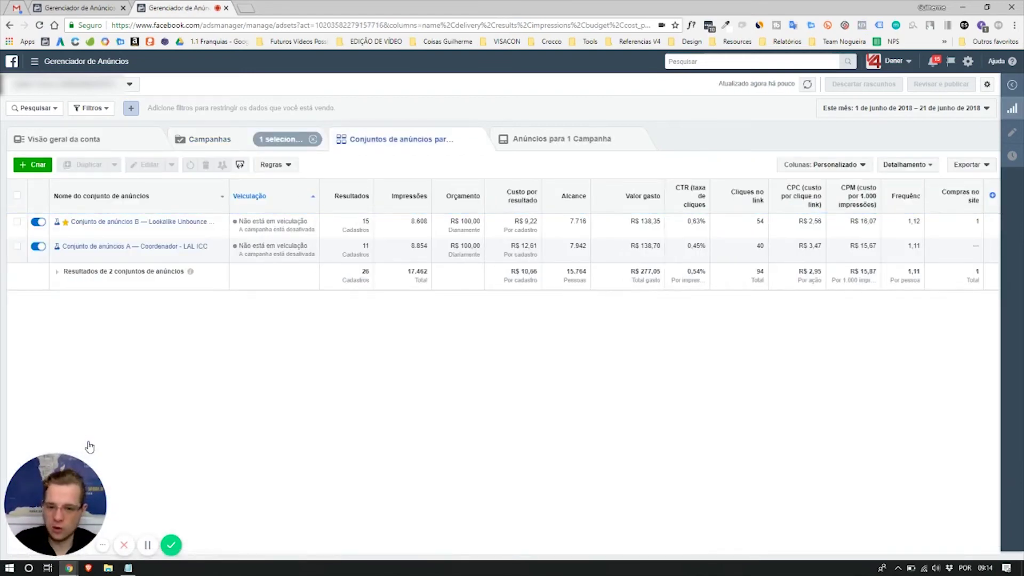
{"action": "left_click_drag", "start_coordinate": [818, 222], "coordinate": [753, 225]}
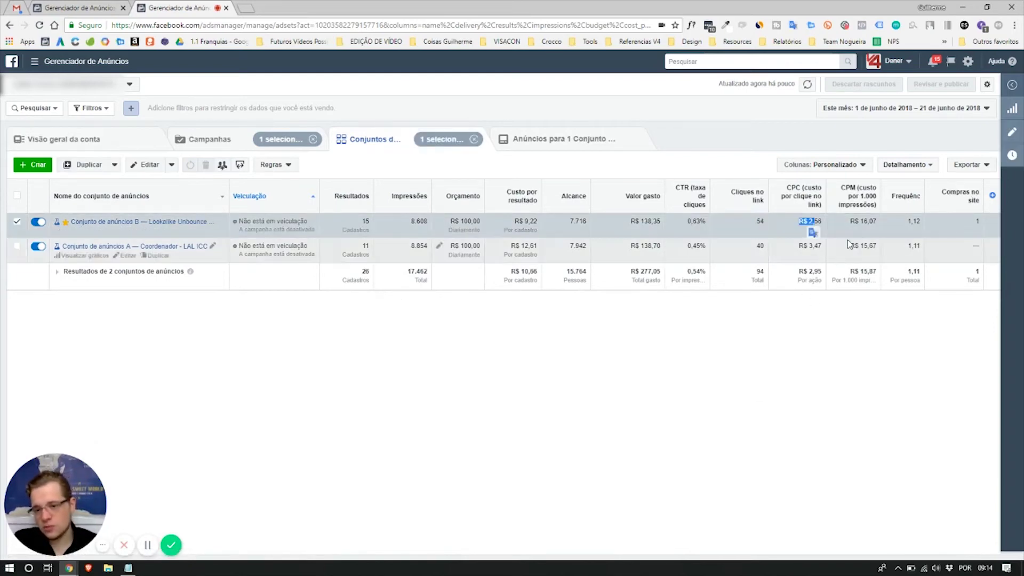
{"action": "left_click", "coordinate": [866, 224]}
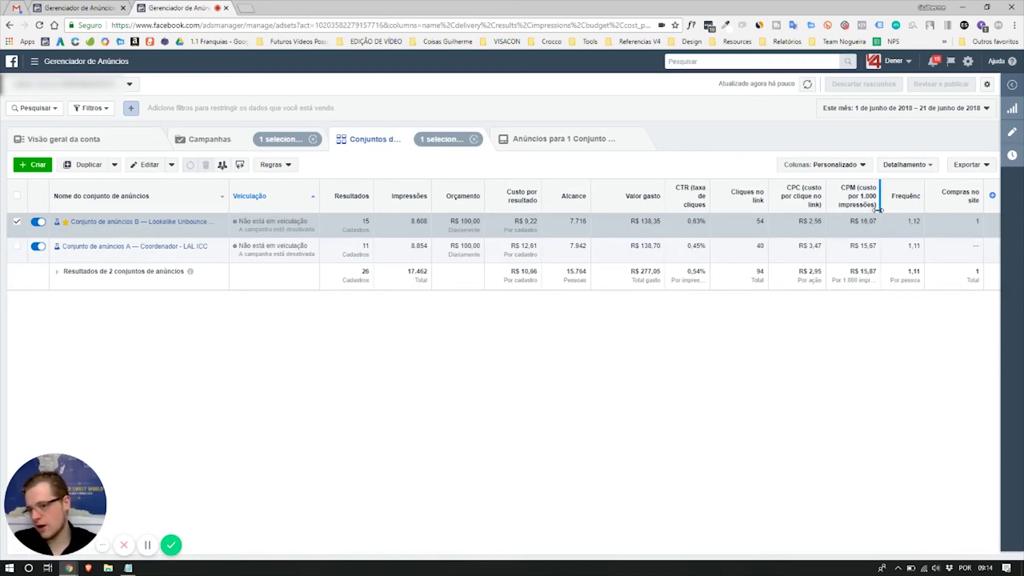
{"action": "left_click_drag", "start_coordinate": [922, 221], "coordinate": [916, 233]}
{"action": "left_click", "coordinate": [915, 233]}
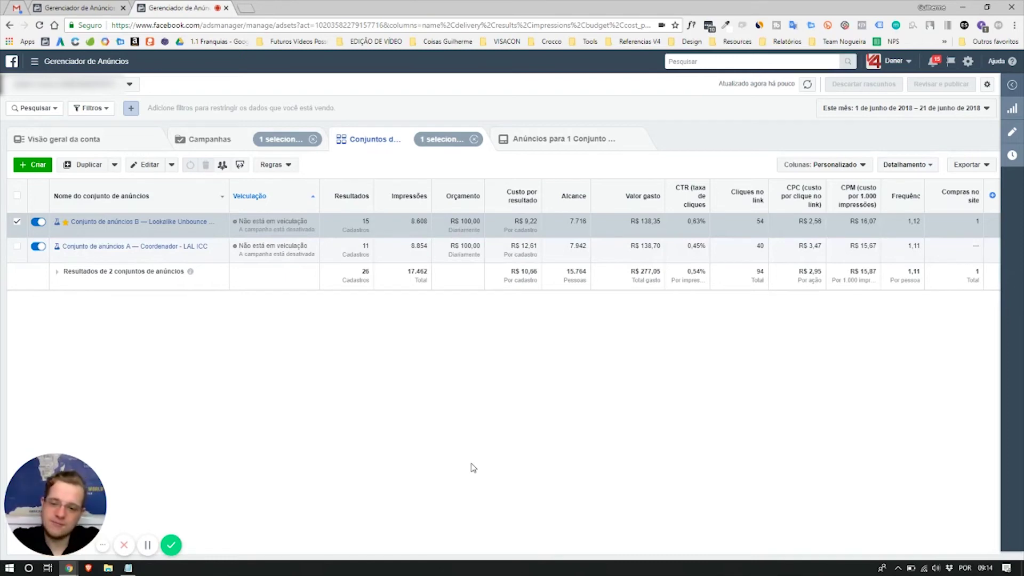
{"action": "left_click", "coordinate": [210, 140]}
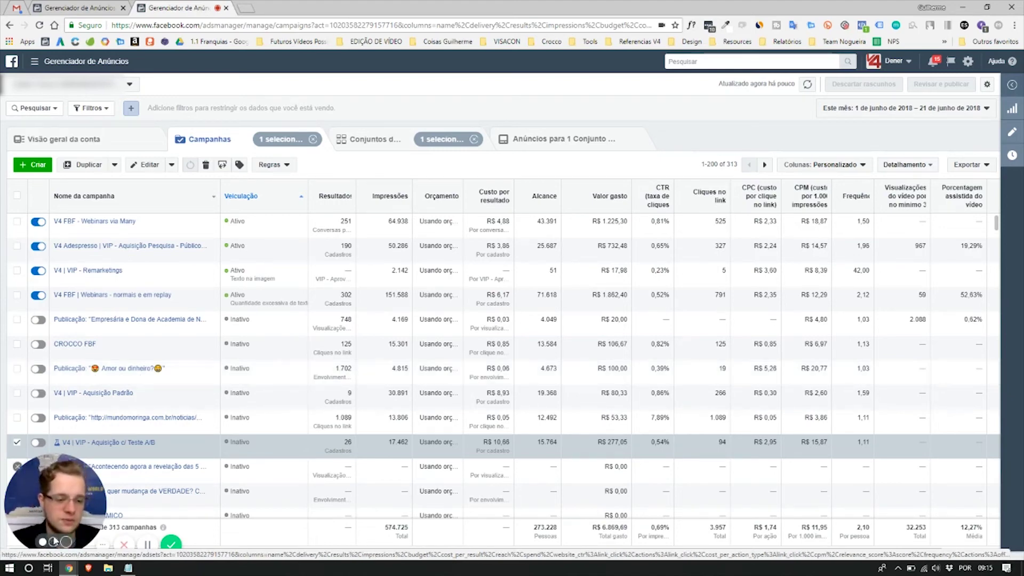
{"action": "left_click", "coordinate": [55, 541]}
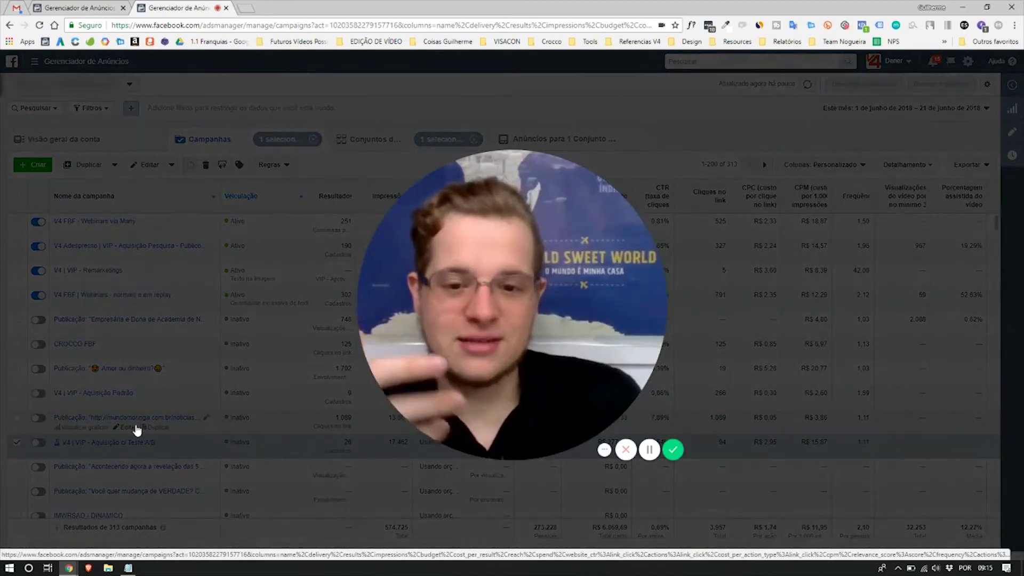